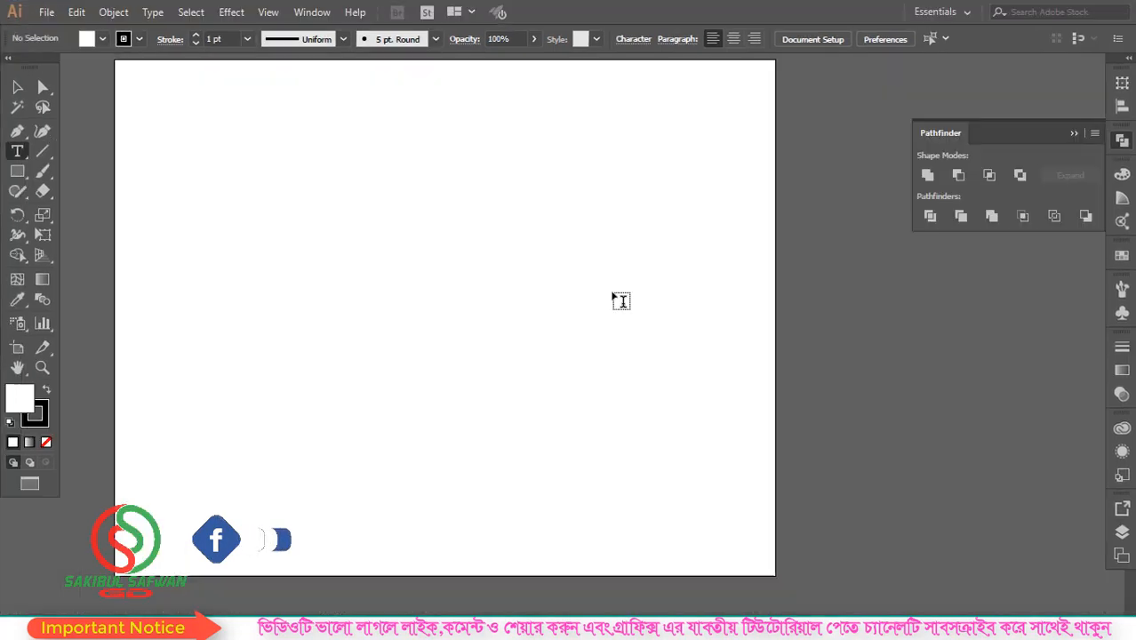
Add a 72 pt text letter "A", enlarge it to about 323 pt and place it near the middle of the artboard
left_click(613, 295)
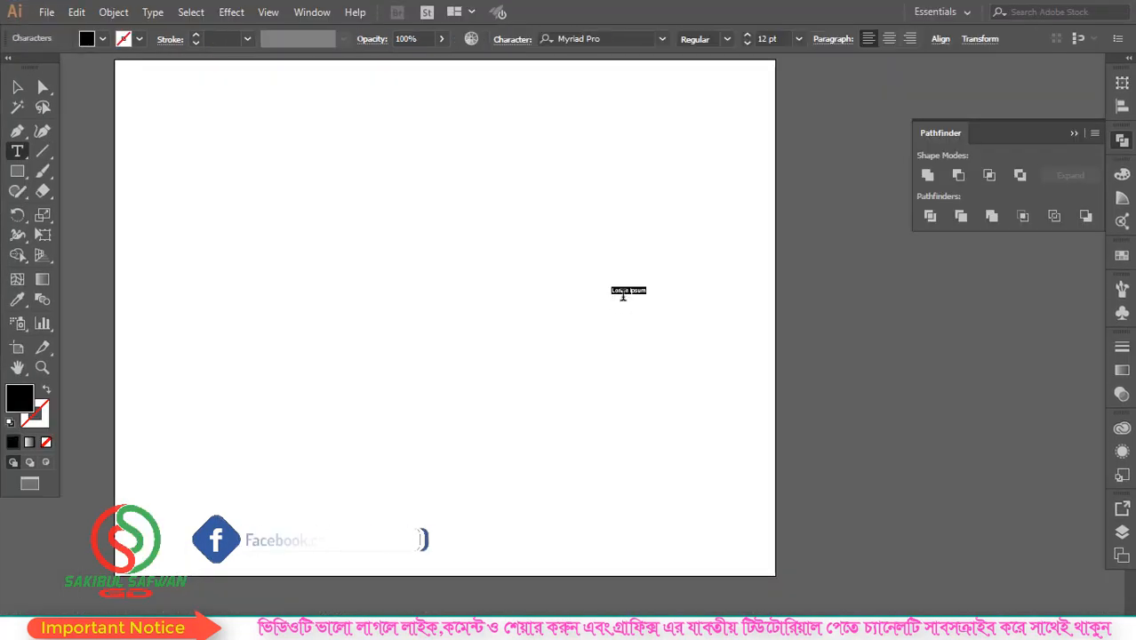
left_click(799, 39)
left_click(818, 338)
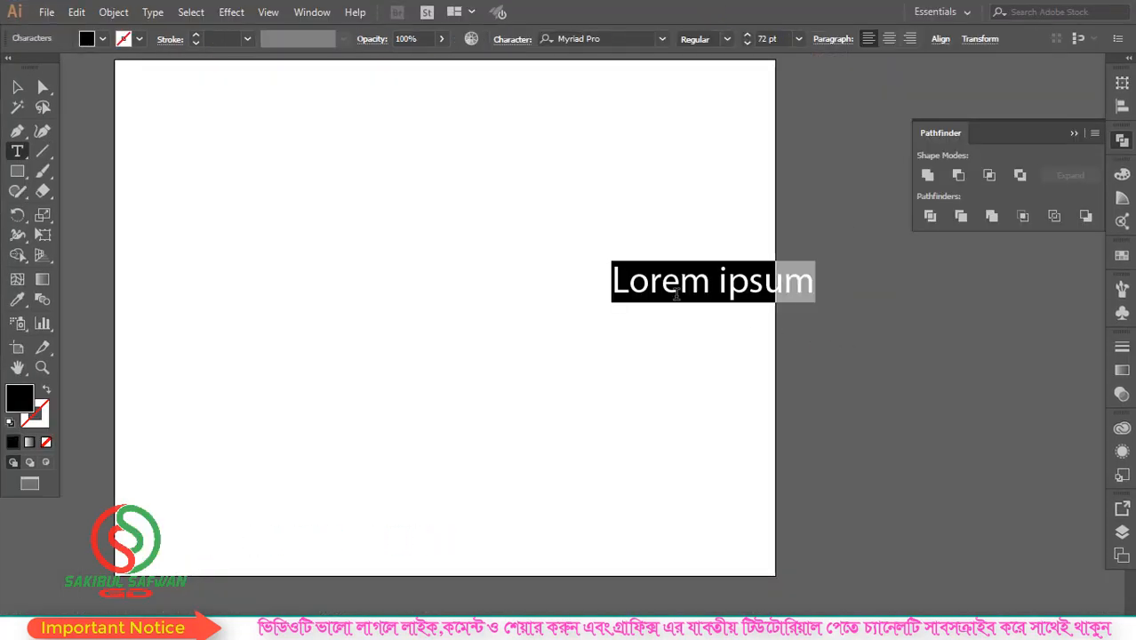
type("A")
left_click(17, 87)
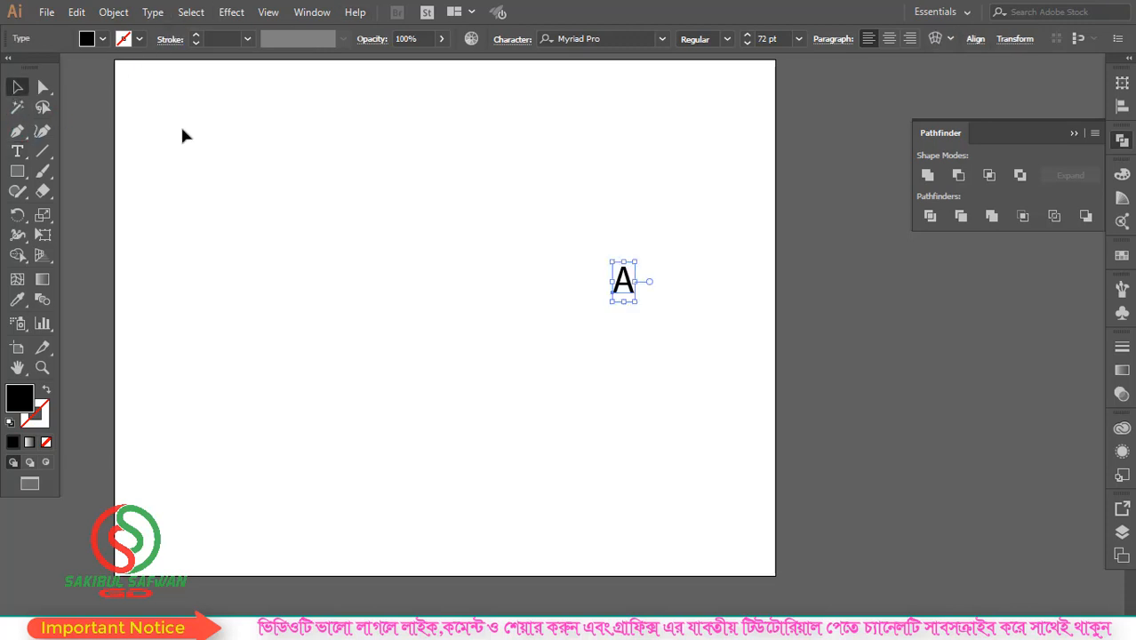
left_click_drag(636, 262, 357, 258)
Set the letter A's font to Montserrat Medium and narrow the letter horizontally
left_click(606, 38)
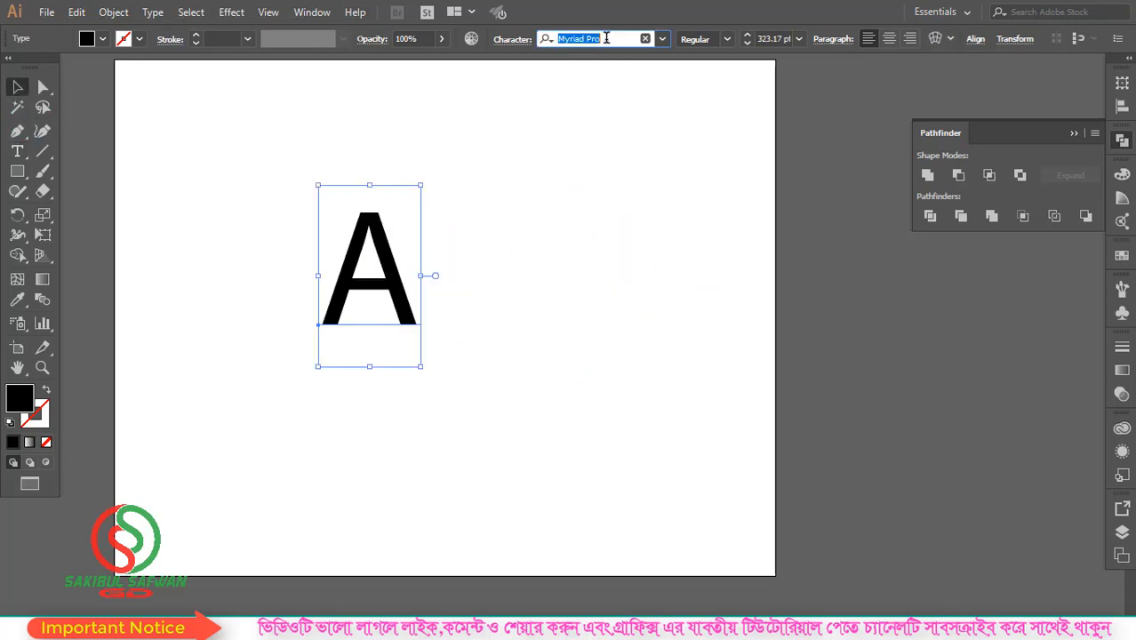
type("Mont")
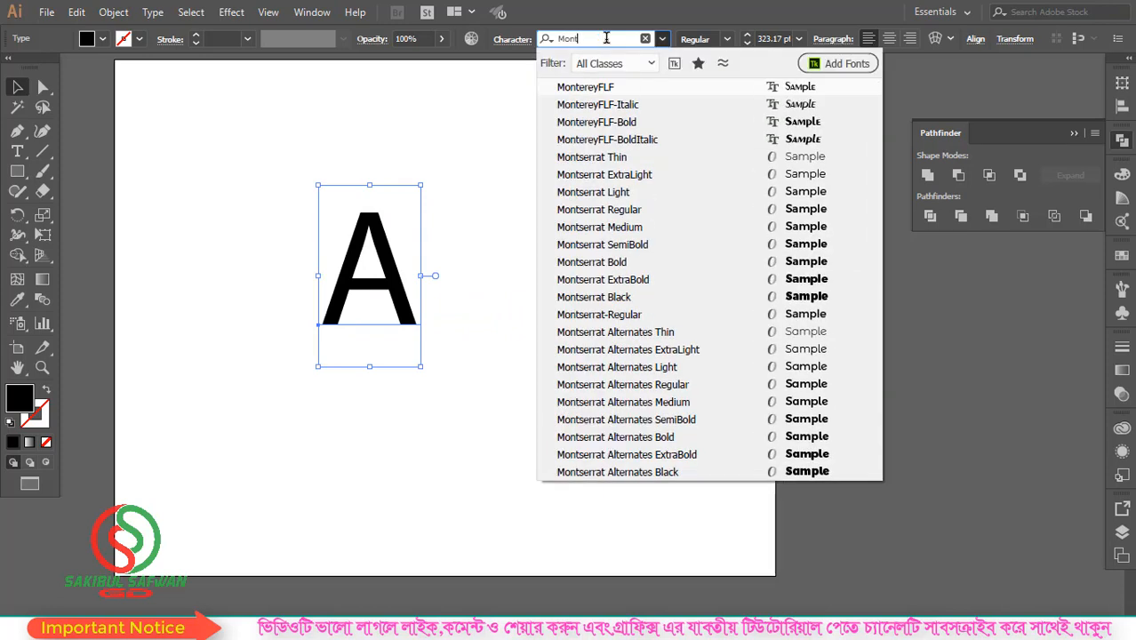
left_click(639, 229)
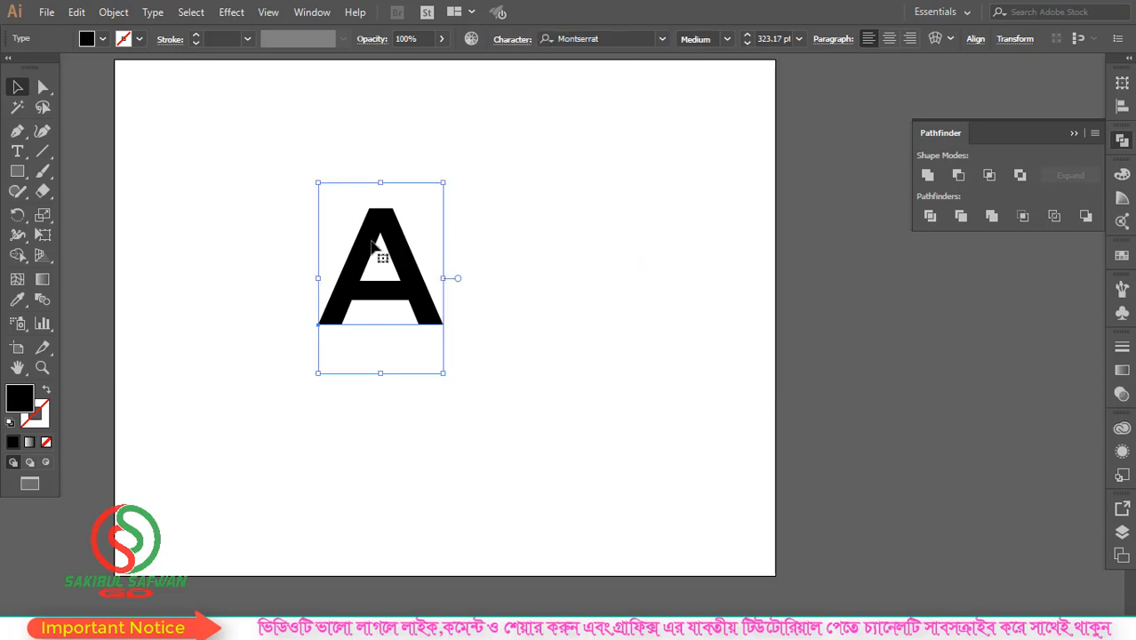
left_click_drag(442, 278, 427, 282)
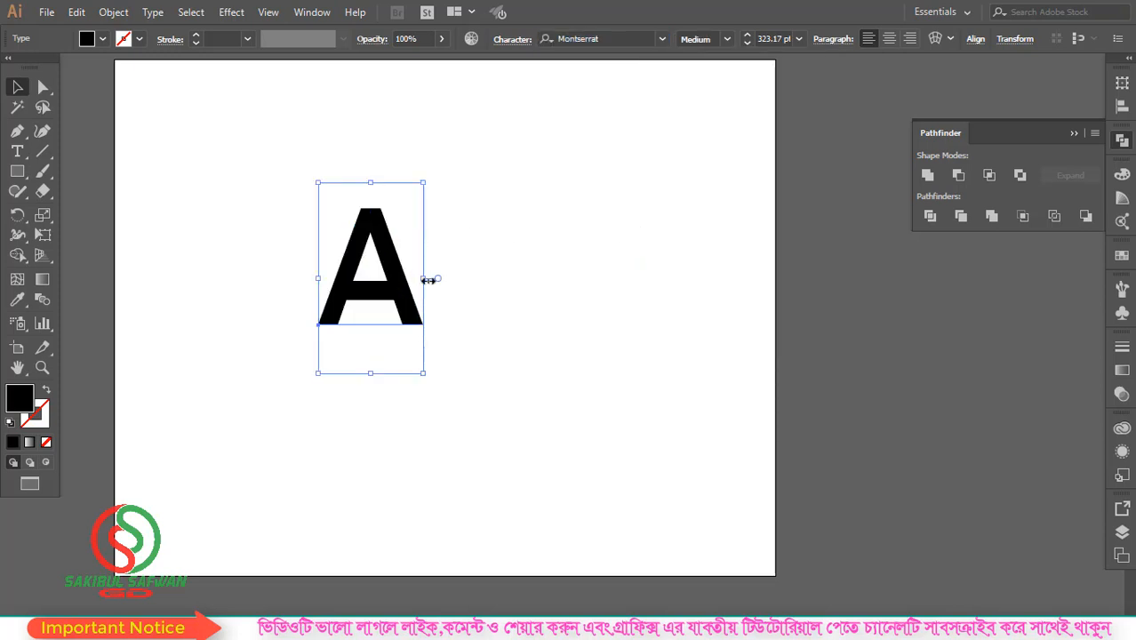
Convert the letter A to outlines, then reposition and enlarge it on the artboard
right_click(393, 291)
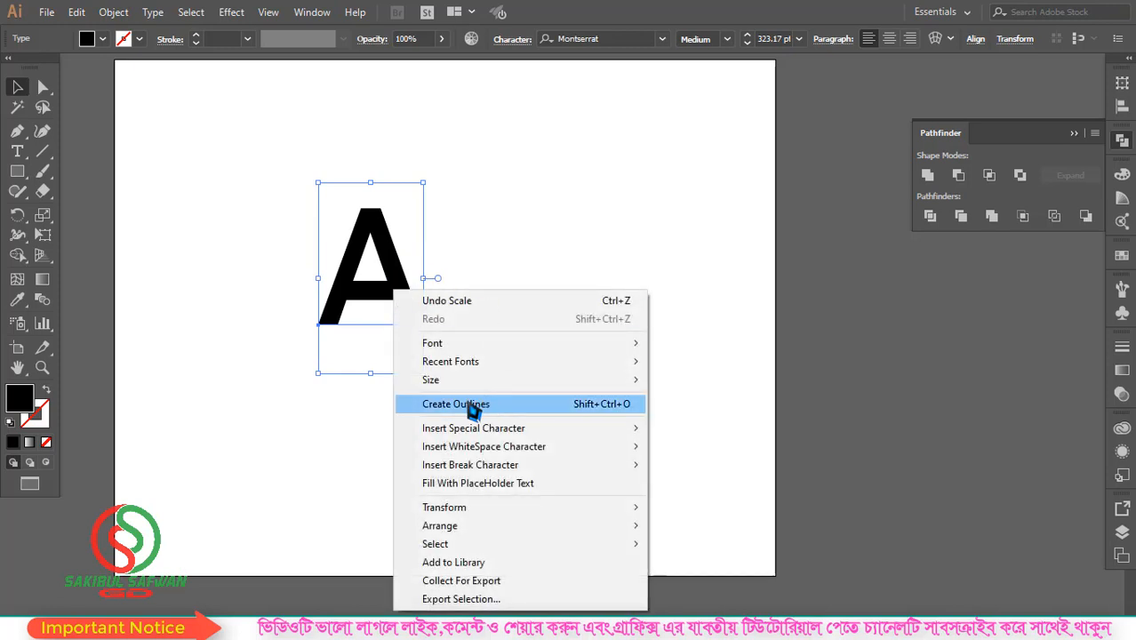
left_click(485, 407)
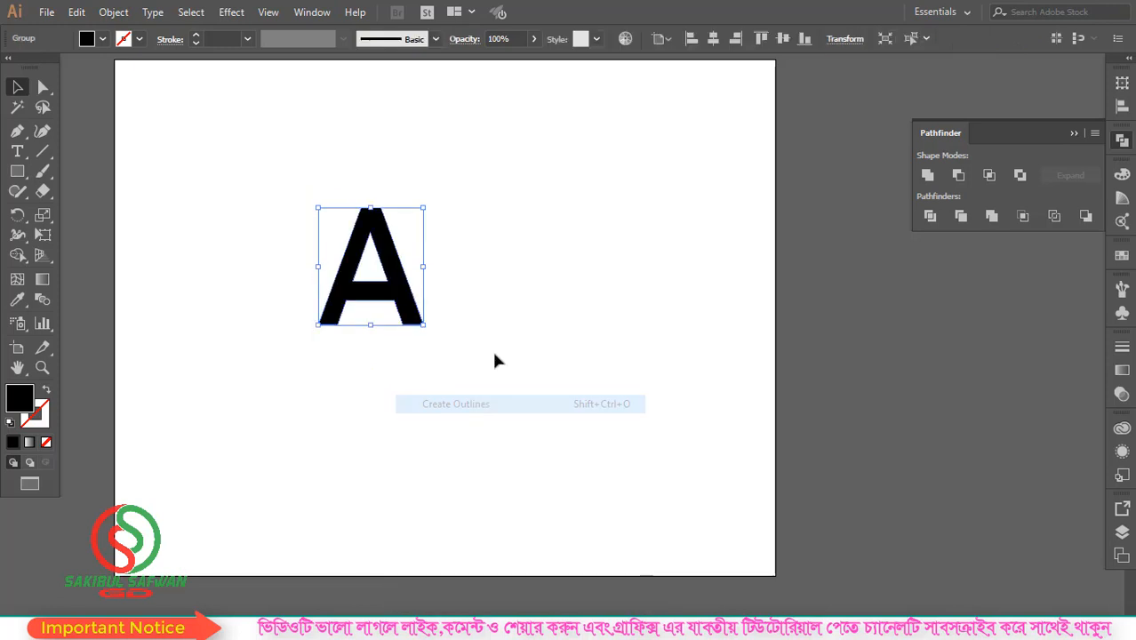
left_click(494, 258)
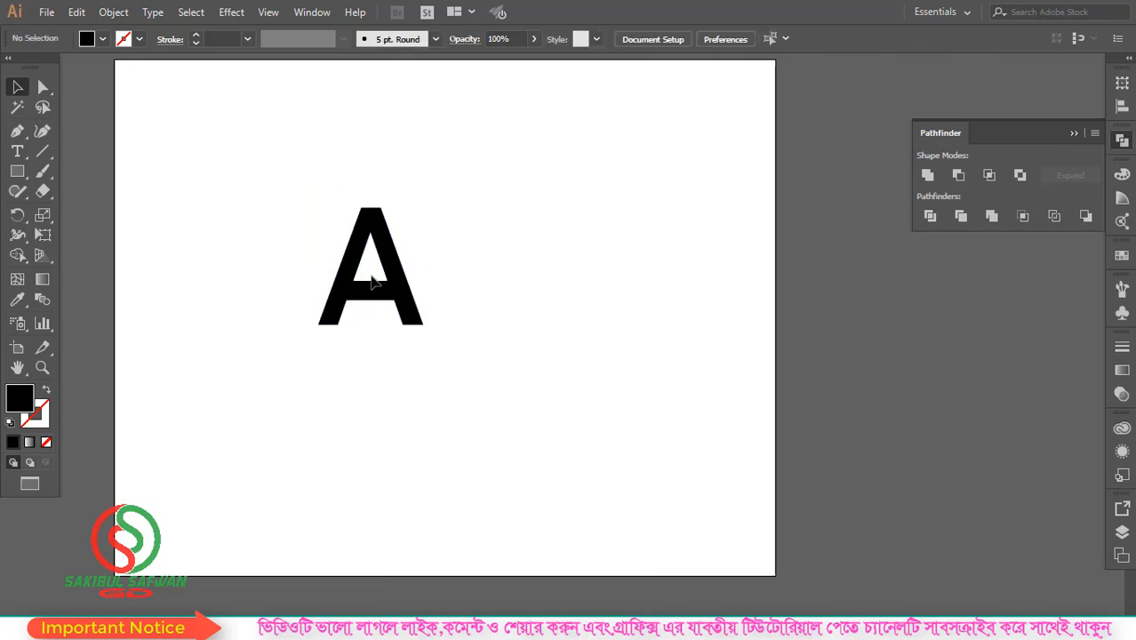
left_click_drag(391, 267, 443, 256)
left_click_drag(474, 196, 487, 181)
scroll(437, 259, "up", 3)
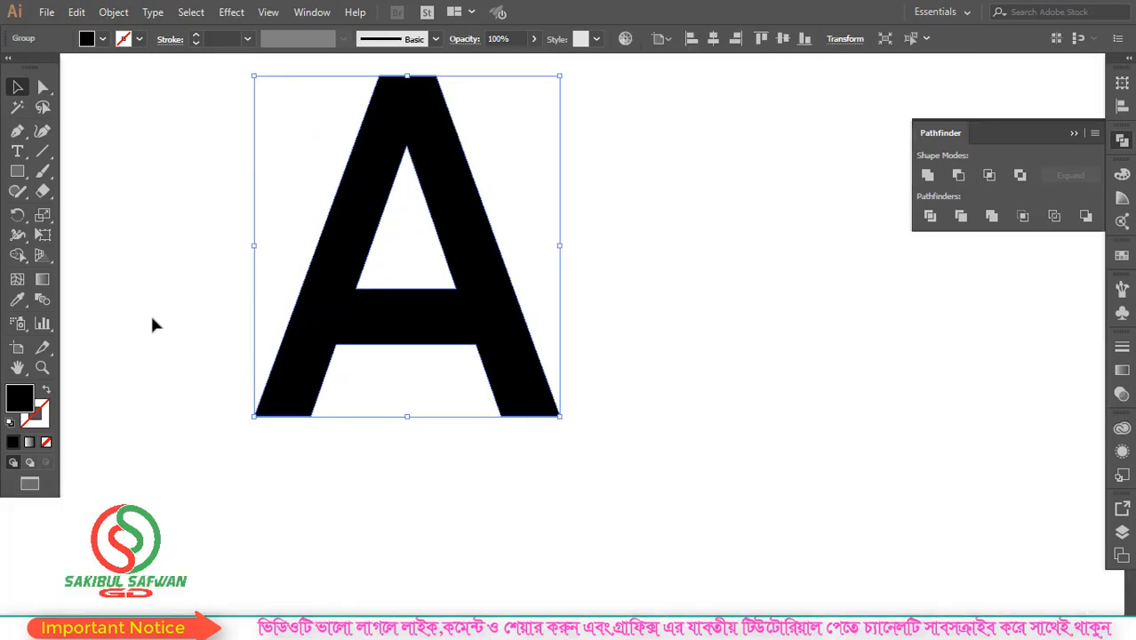
Draw two straight lines along the inner edges of the A's legs, crossing the crossbar and extending below the baseline
left_click_drag(41, 151, 94, 151)
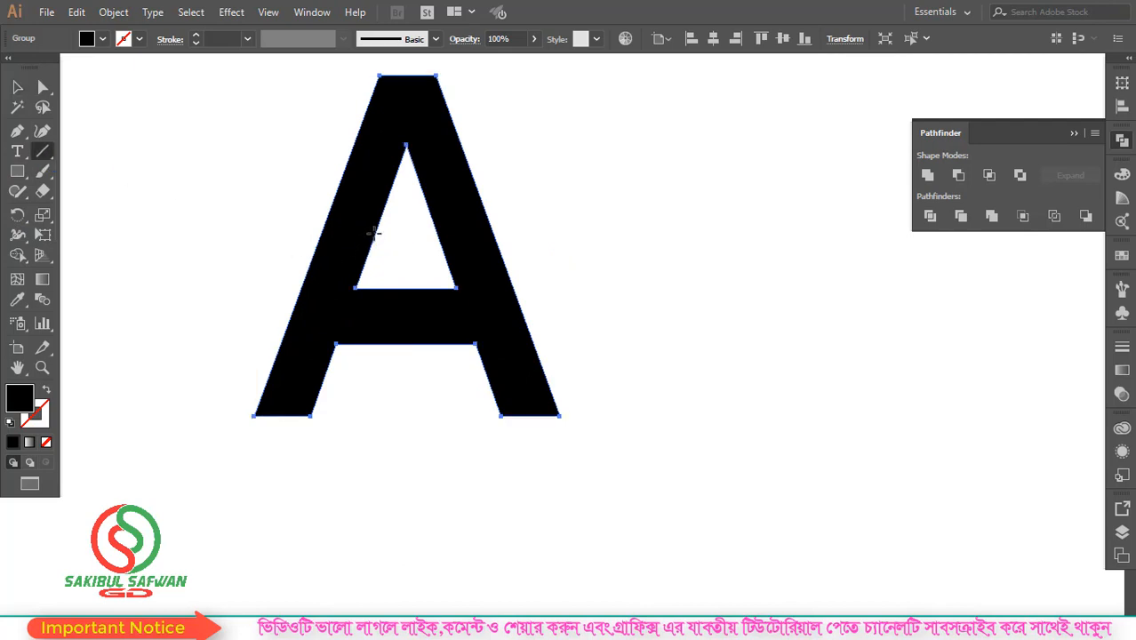
mouse_move(375, 233)
left_mouse_down()
mouse_move(302, 381)
mouse_move(299, 453)
left_mouse_up()
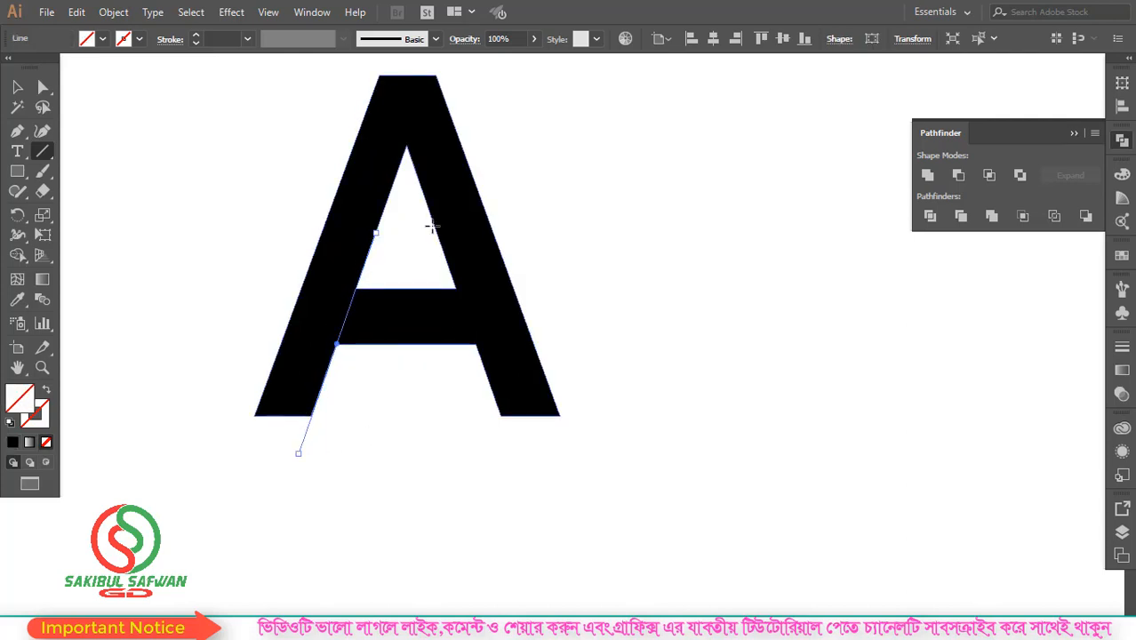
left_click_drag(433, 231, 517, 462)
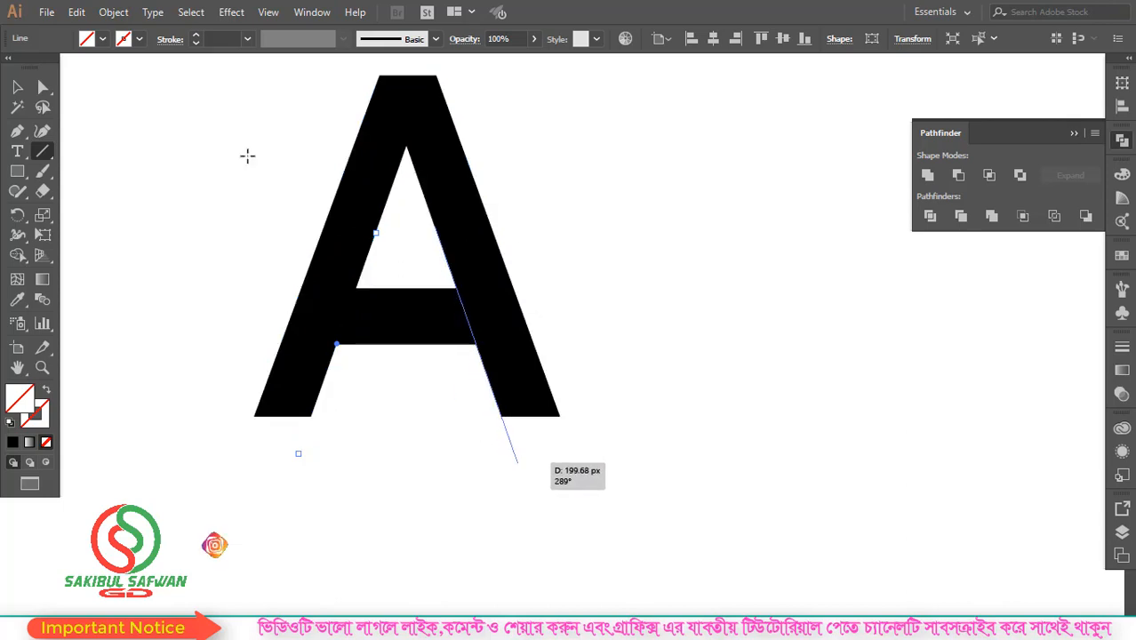
Remove the A's crossbar from the letter and the two lines together with the Shape Builder tool
left_click(17, 86)
left_click_drag(234, 156, 502, 410)
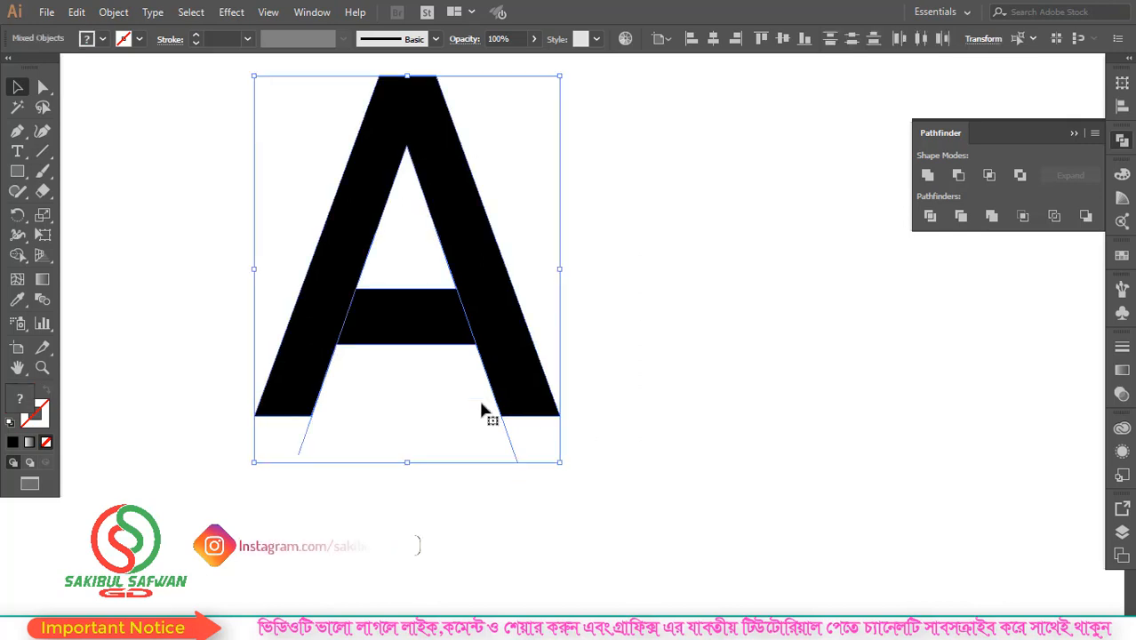
left_click_drag(17, 255, 144, 265)
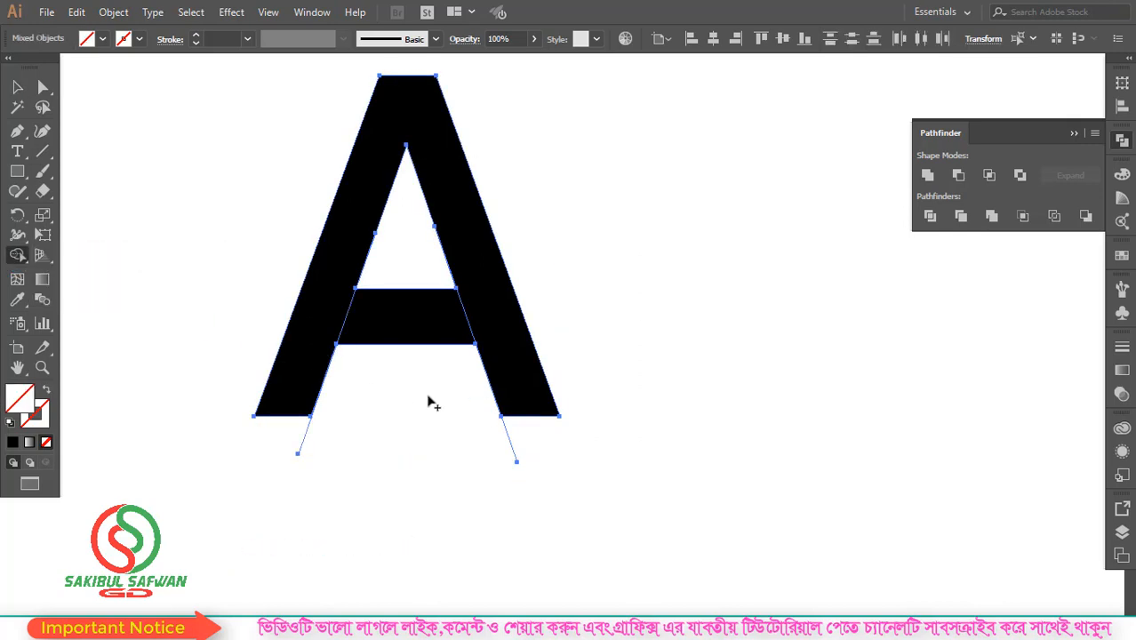
mouse_move(413, 324)
left_mouse_down()
mouse_move(405, 265)
mouse_move(400, 431)
left_mouse_up()
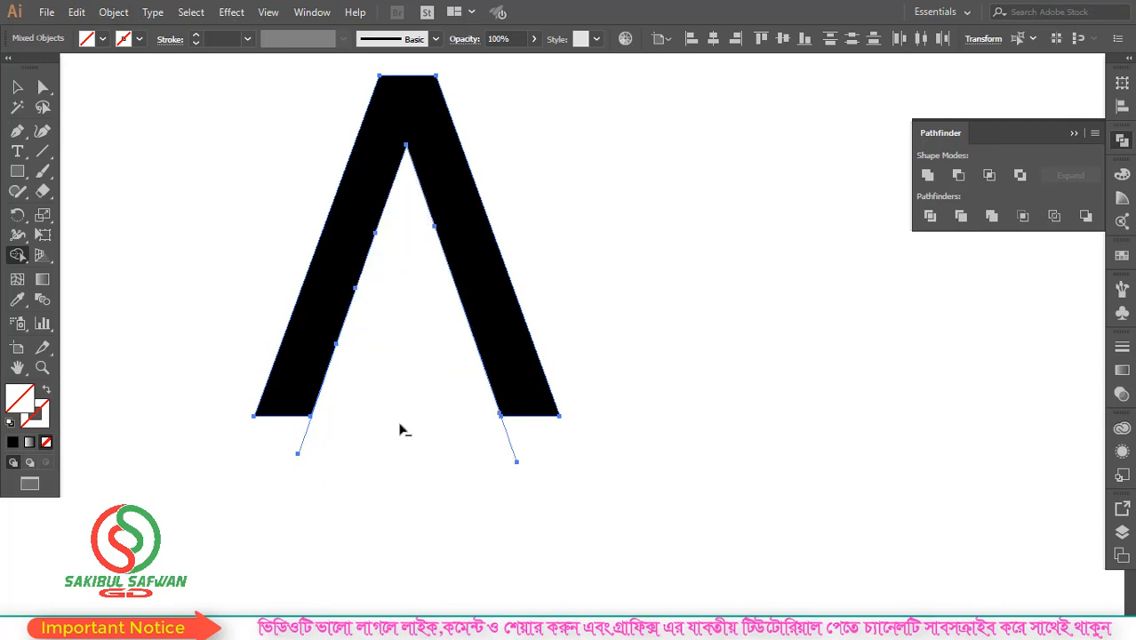
Delete the two leftover construction lines and shift the crossbar-less A slightly downward
left_click(17, 86)
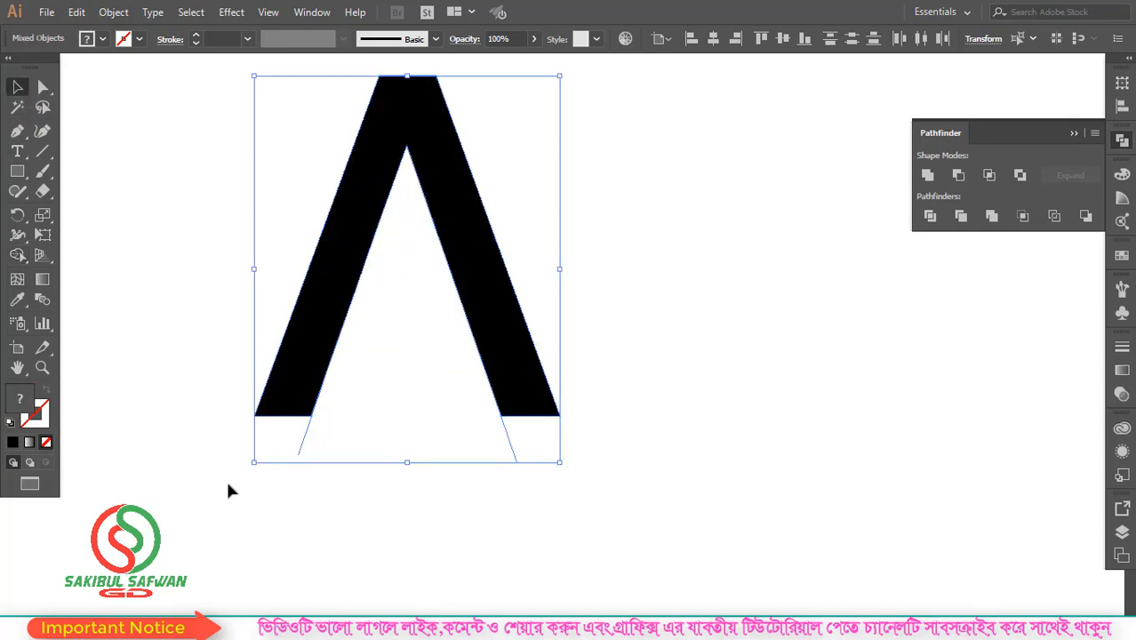
left_click_drag(255, 465, 557, 429)
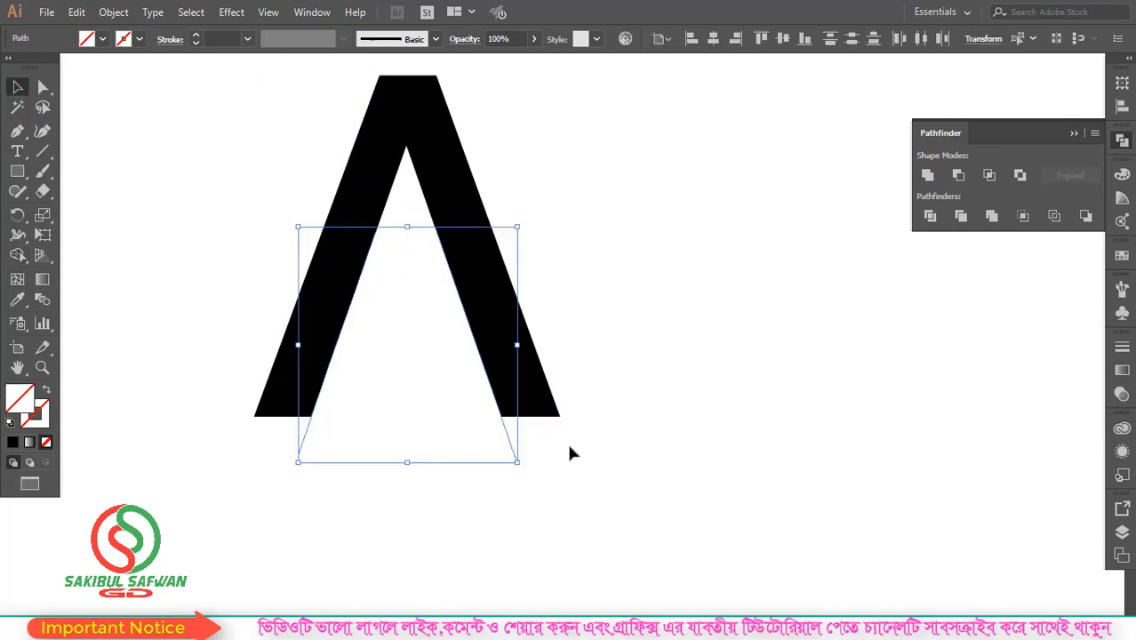
key("Delete")
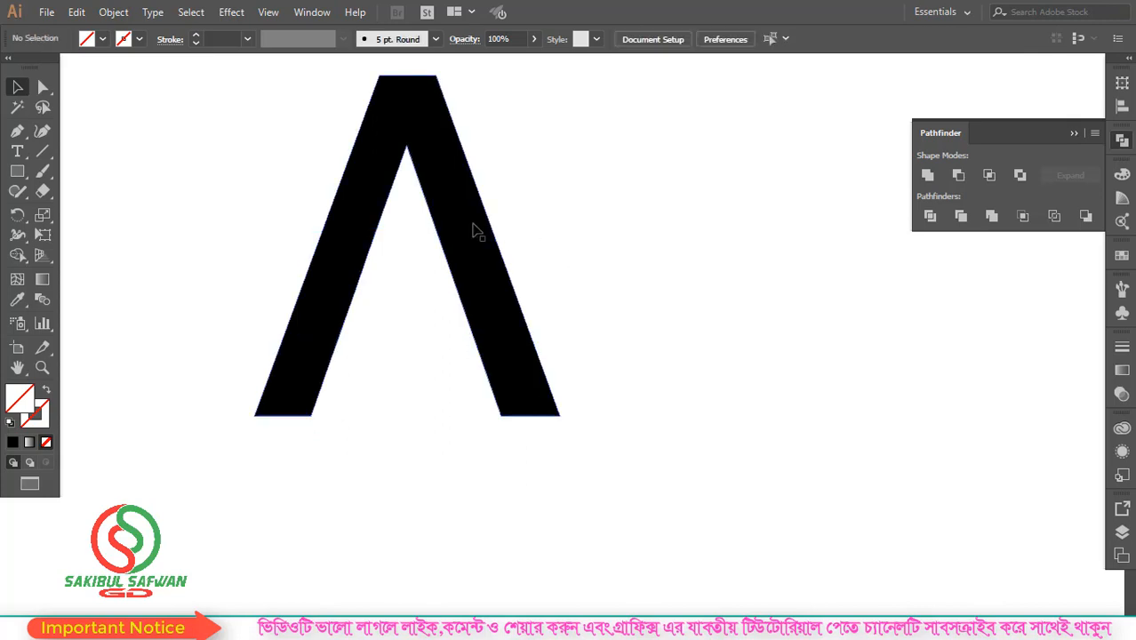
left_click_drag(455, 201, 466, 239)
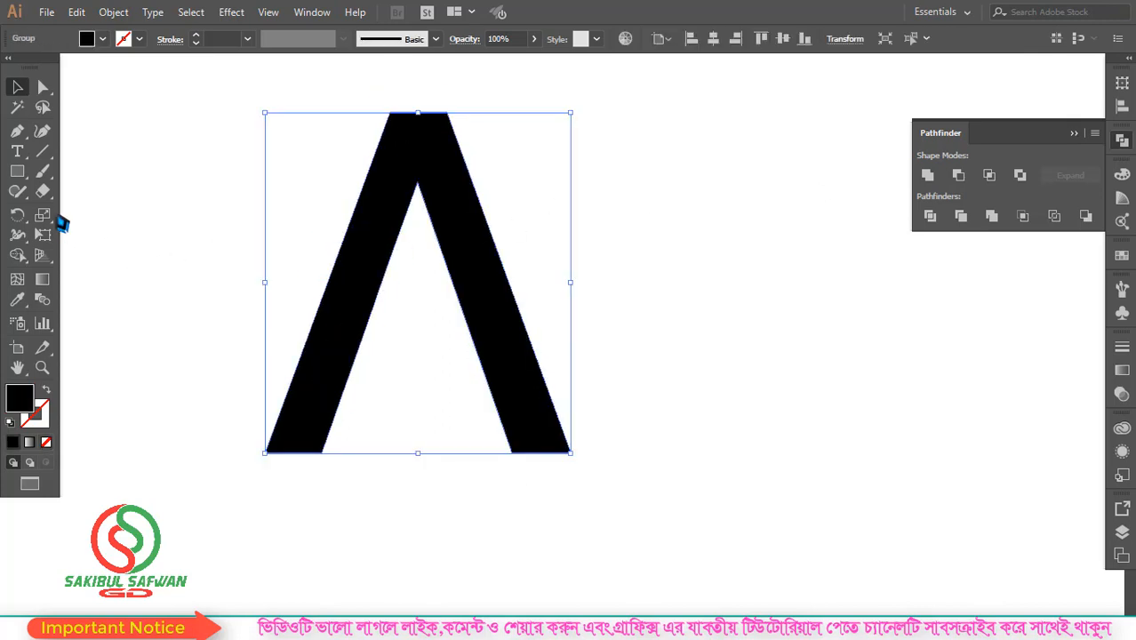
Draw a closed, pointed check-mark shape across the A's legs with the Pen tool, its longer arm rising beyond the right leg
left_click_drag(17, 130, 76, 130)
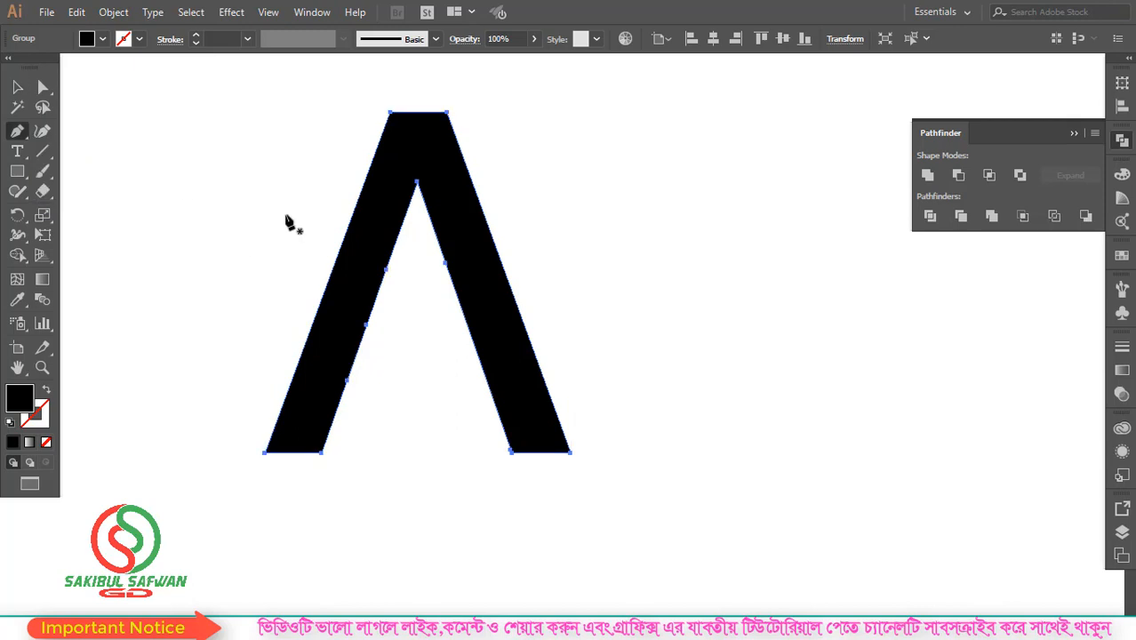
left_click(285, 215)
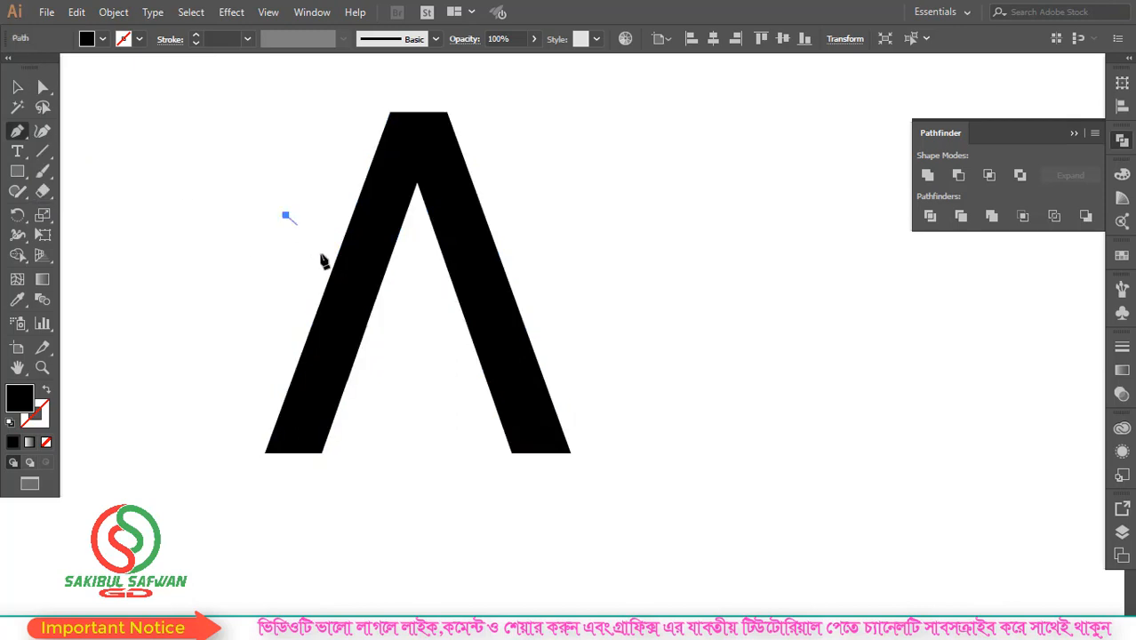
left_click(418, 339)
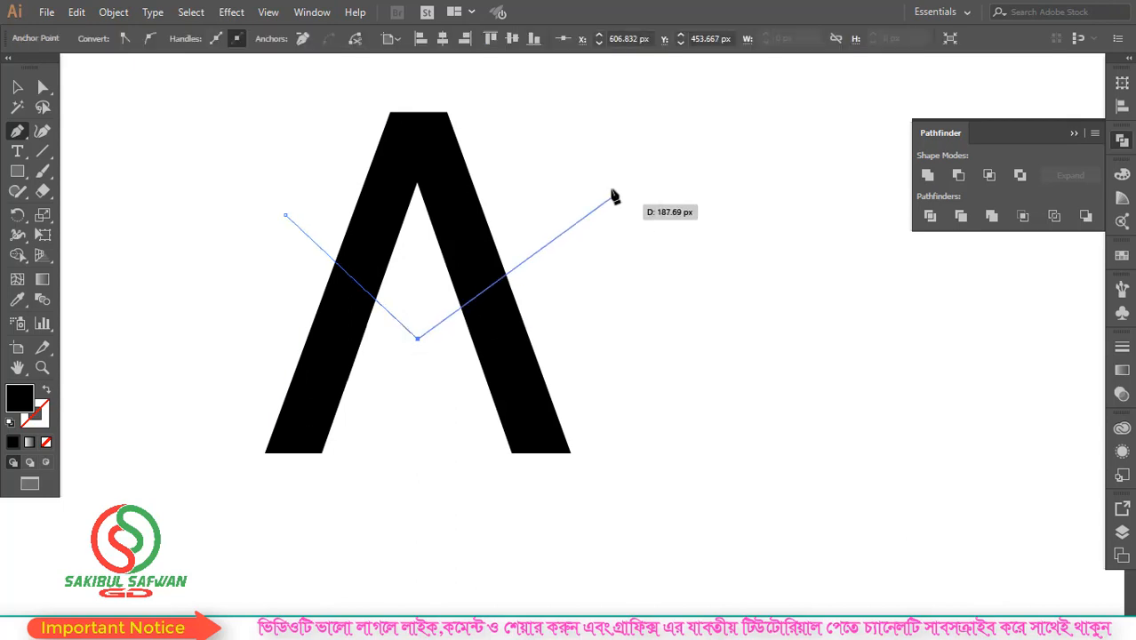
left_click(641, 134)
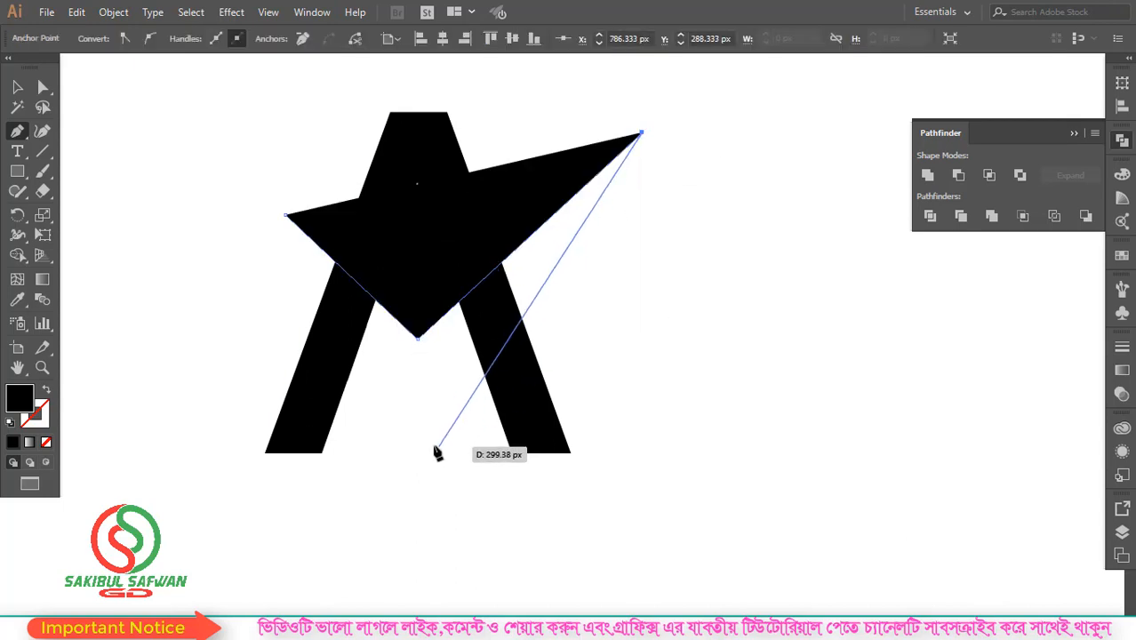
left_click(418, 386)
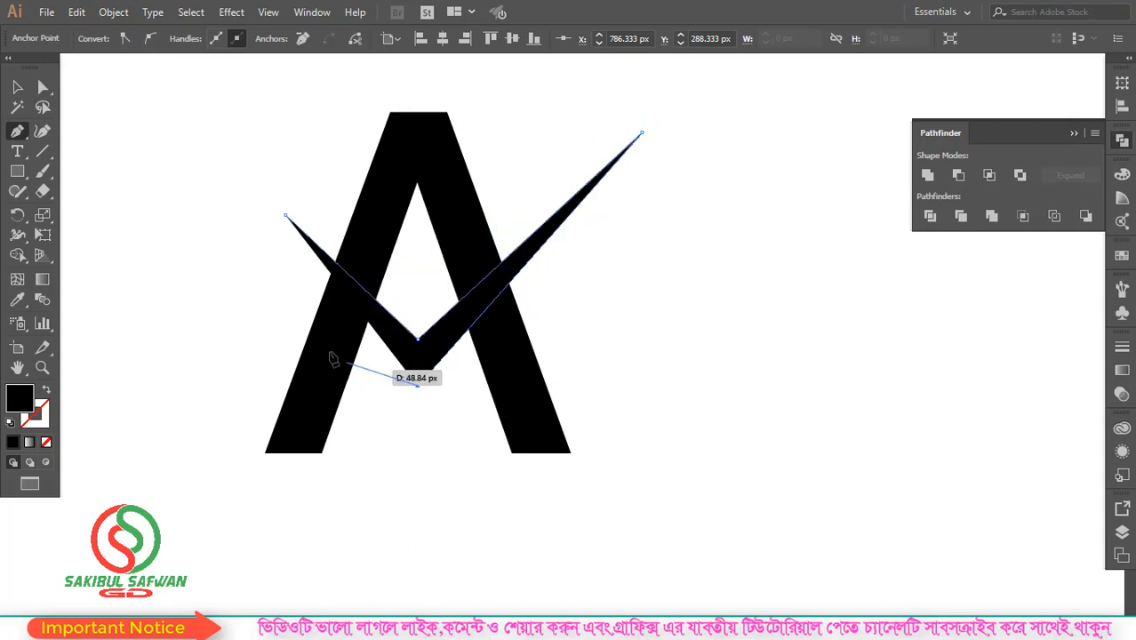
left_click(286, 216)
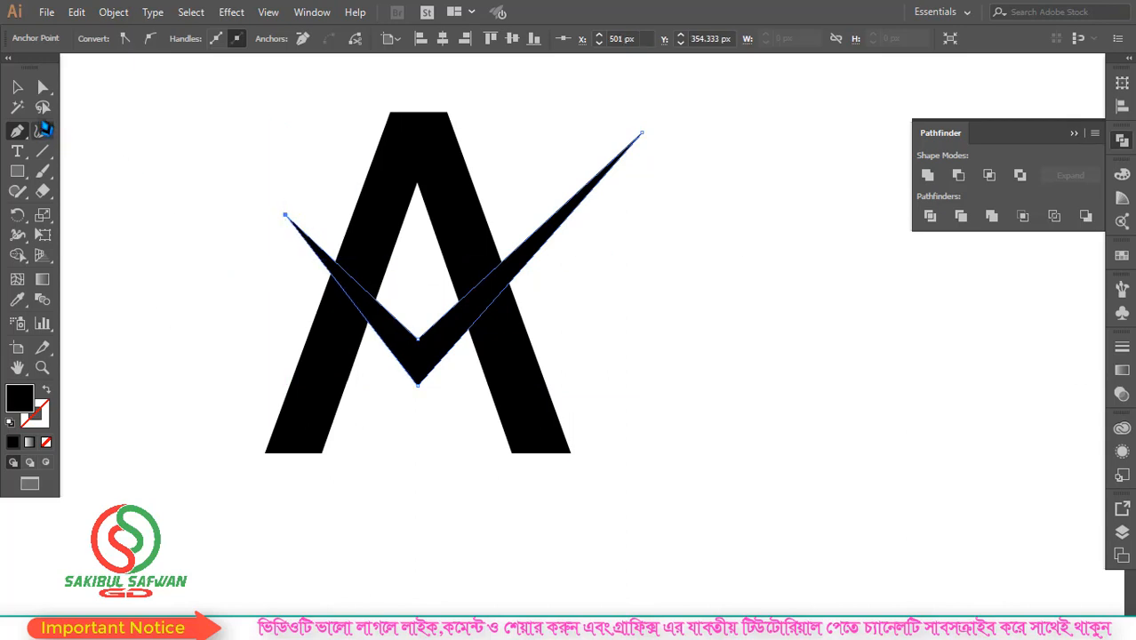
Fill the check-mark shape with the light blue swatch
left_click(17, 86)
left_click(719, 272)
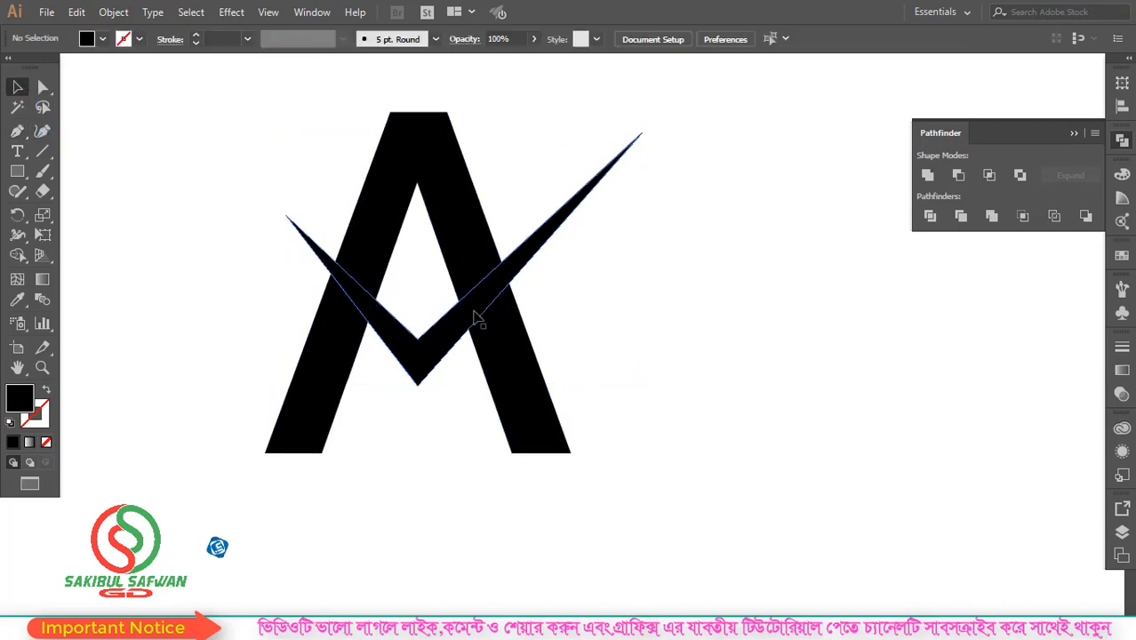
left_click(474, 306)
left_click(103, 38)
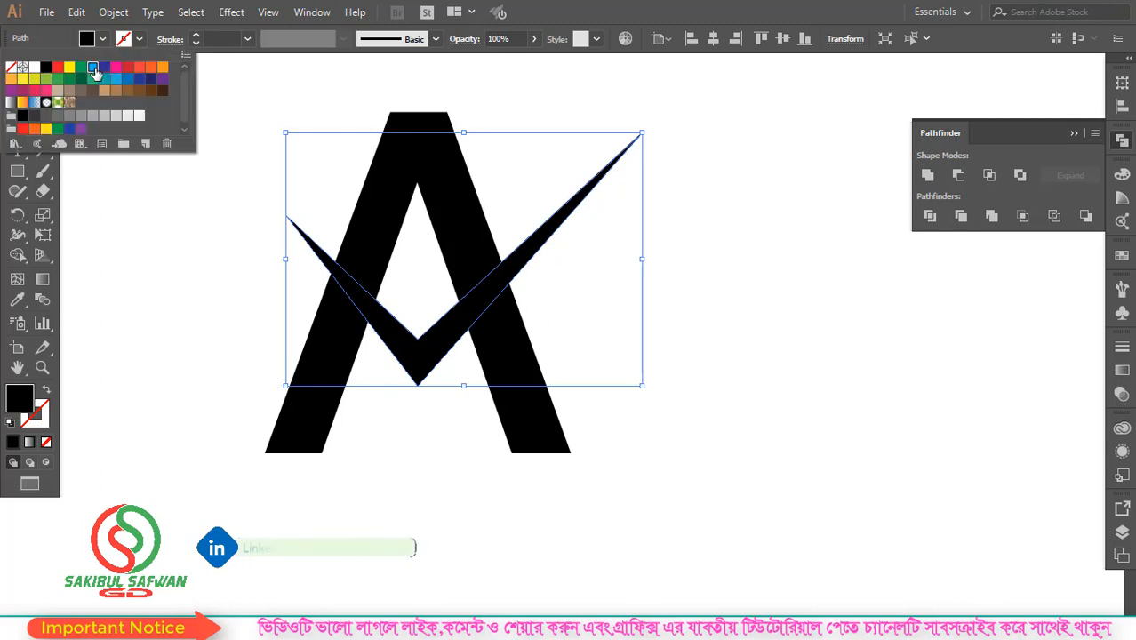
left_click(93, 68)
key("Escape")
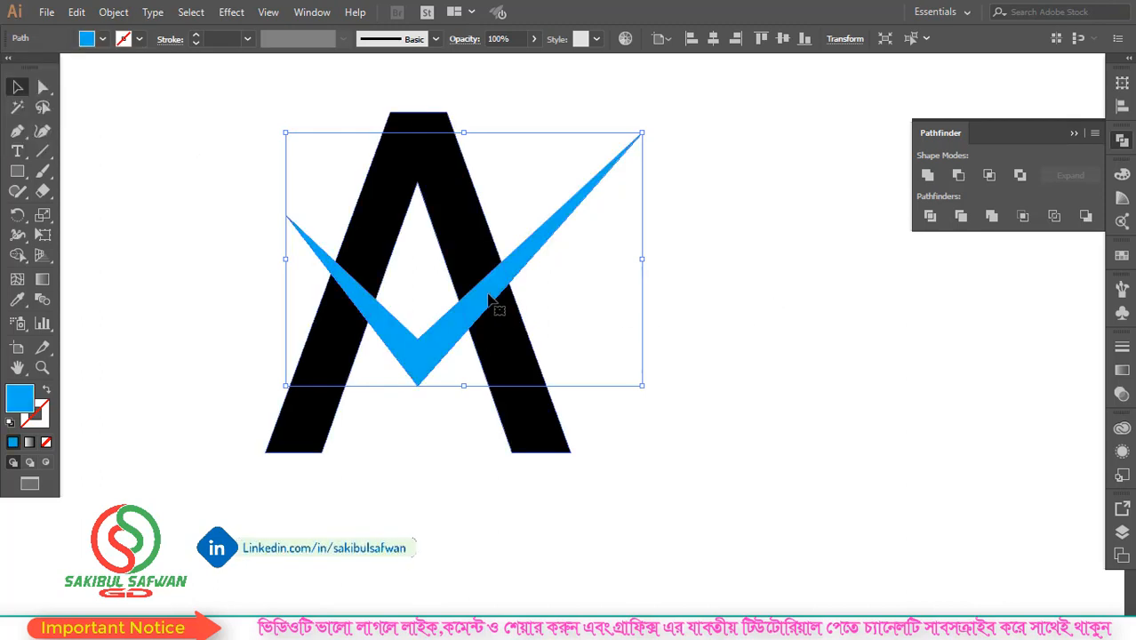
Offset the blue check mark's path by 7 px with mitered joins, previewing the result
left_click(116, 14)
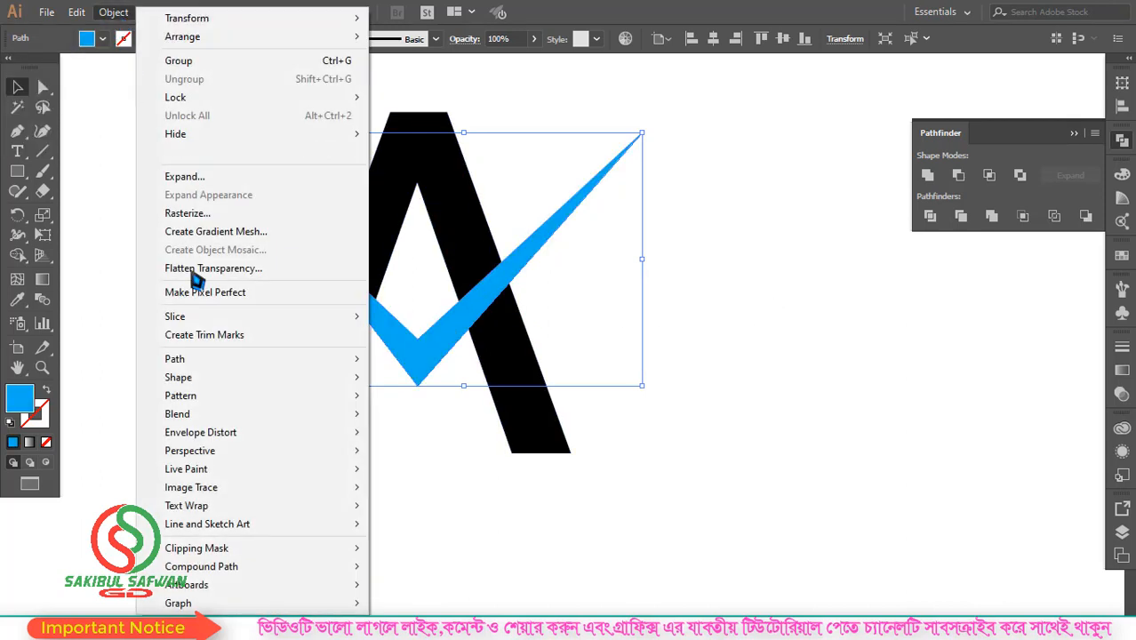
mouse_move(201, 362)
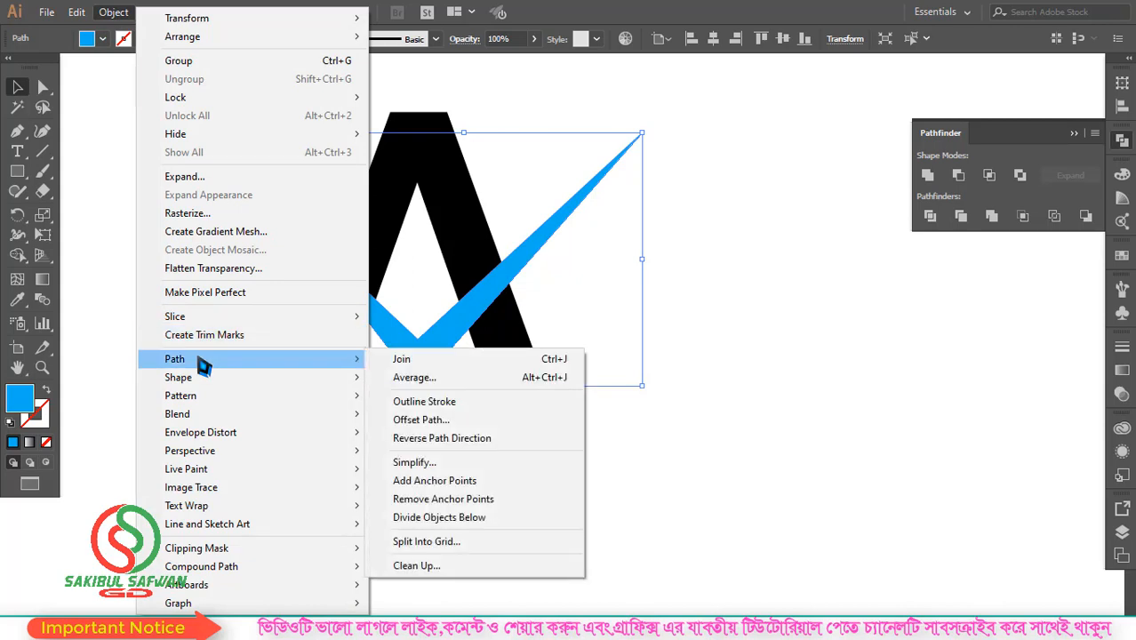
left_click(421, 419)
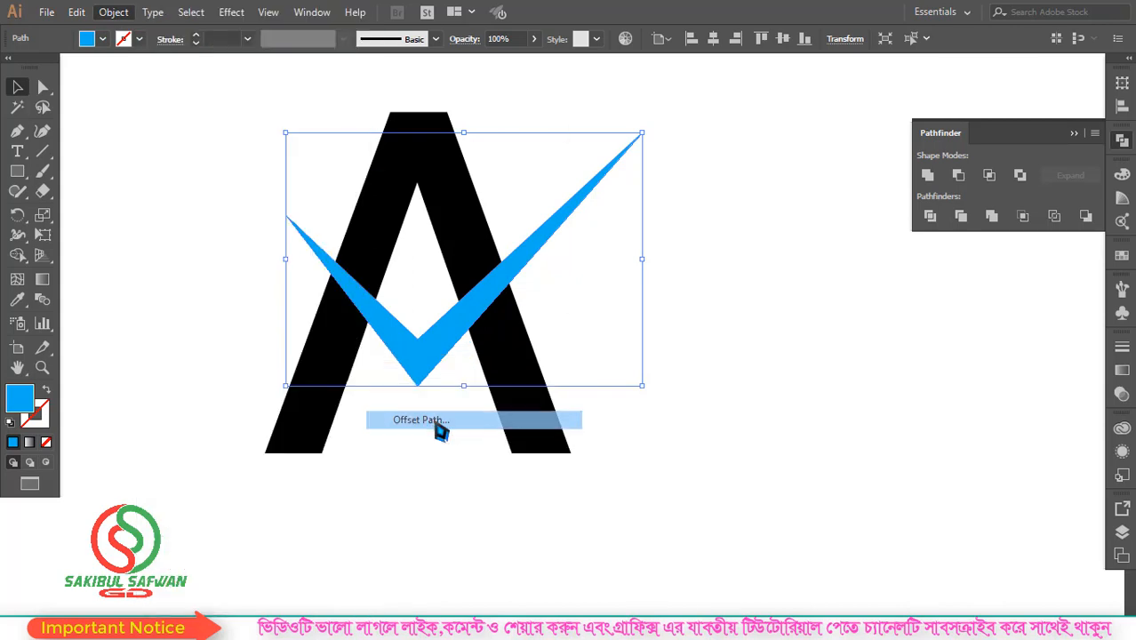
left_click(589, 272)
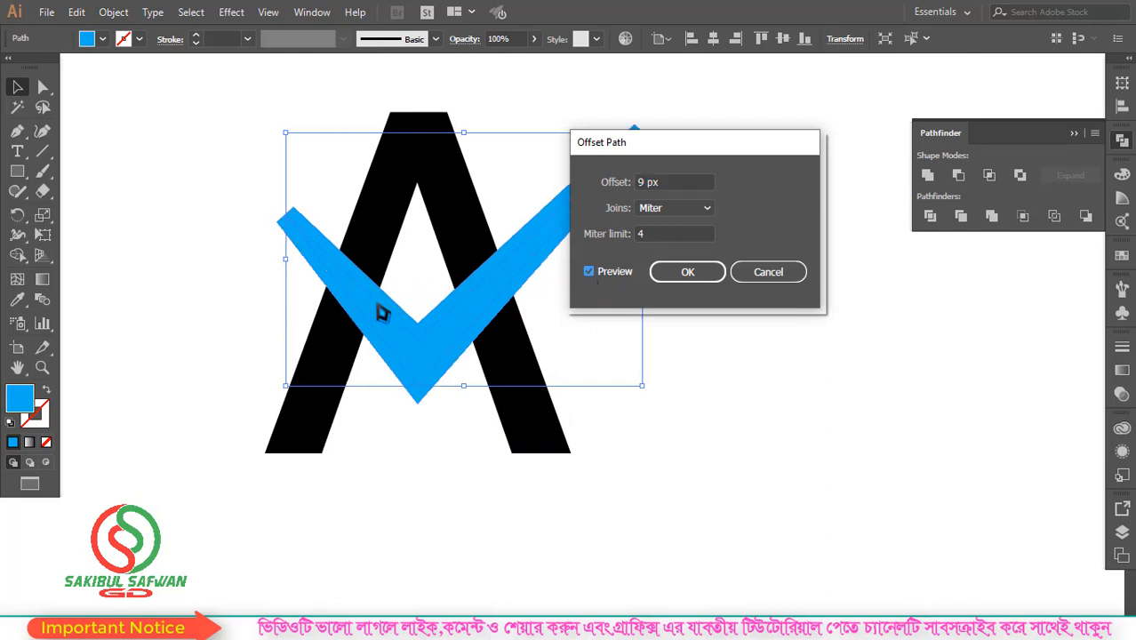
left_click(675, 179)
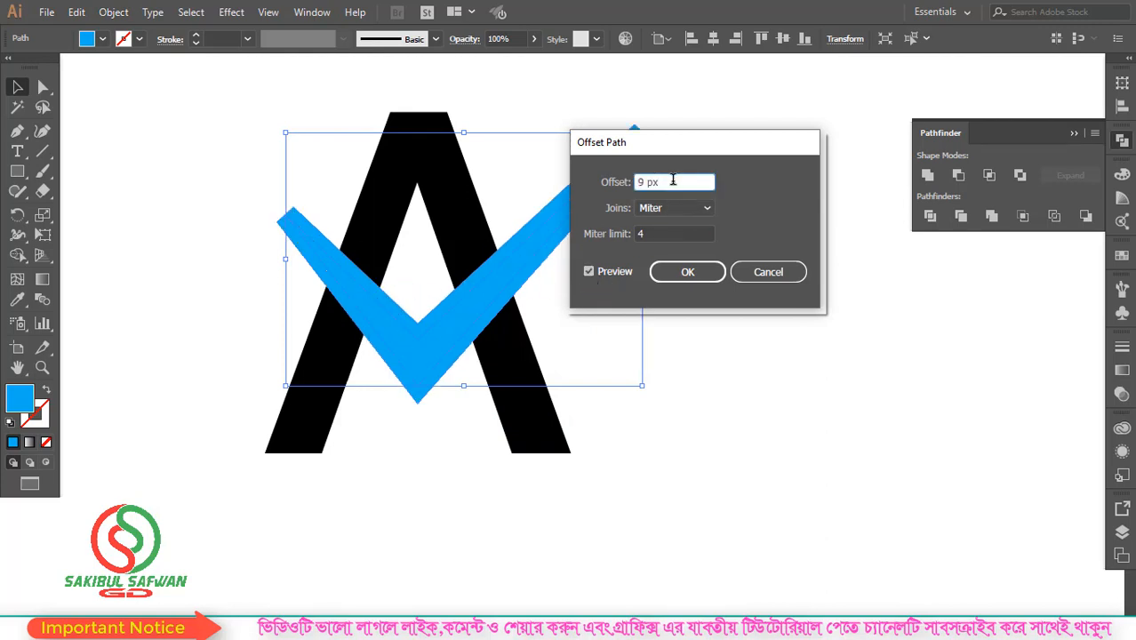
key("Down")
key("Down")
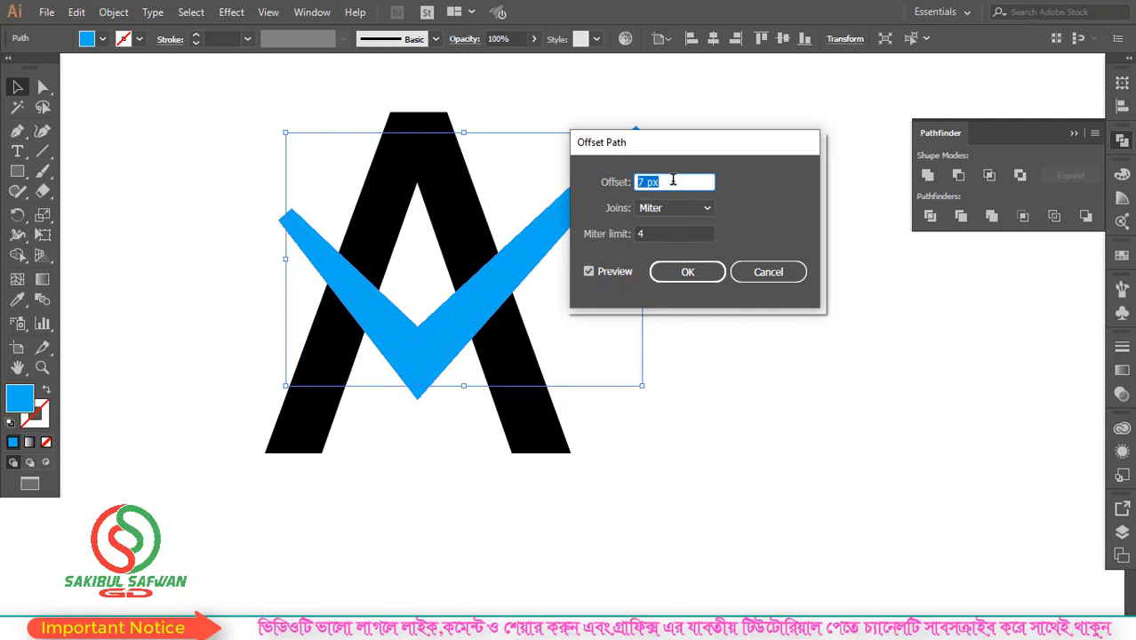
left_click(687, 273)
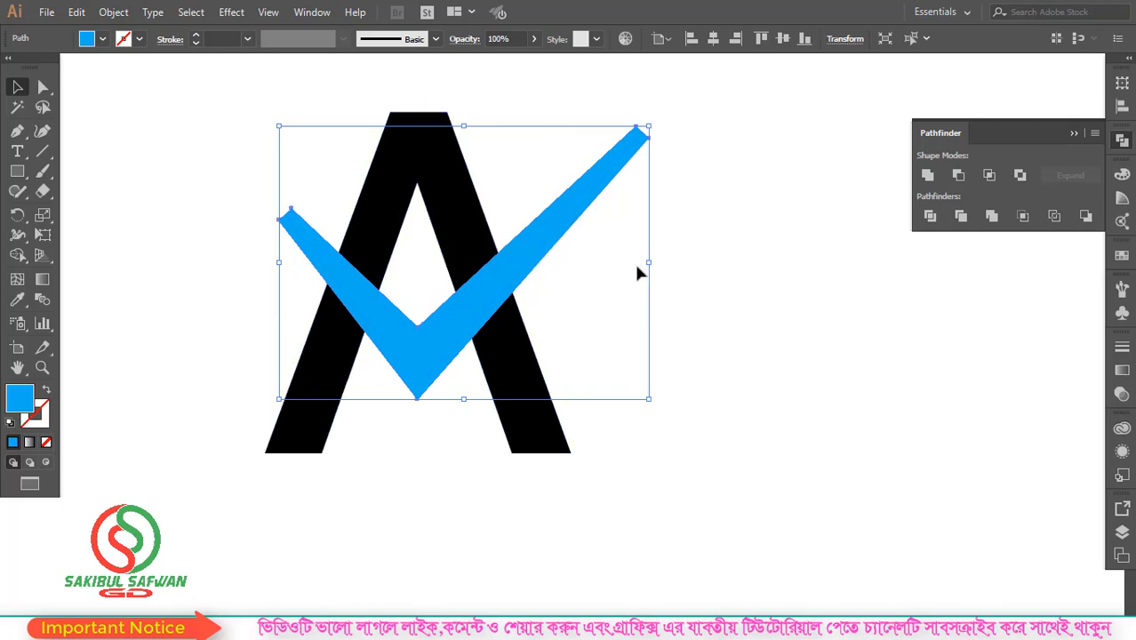
Subtract the enlarged check-mark outline from the black A with the Minus Front shape mode
left_click(536, 434, "shift")
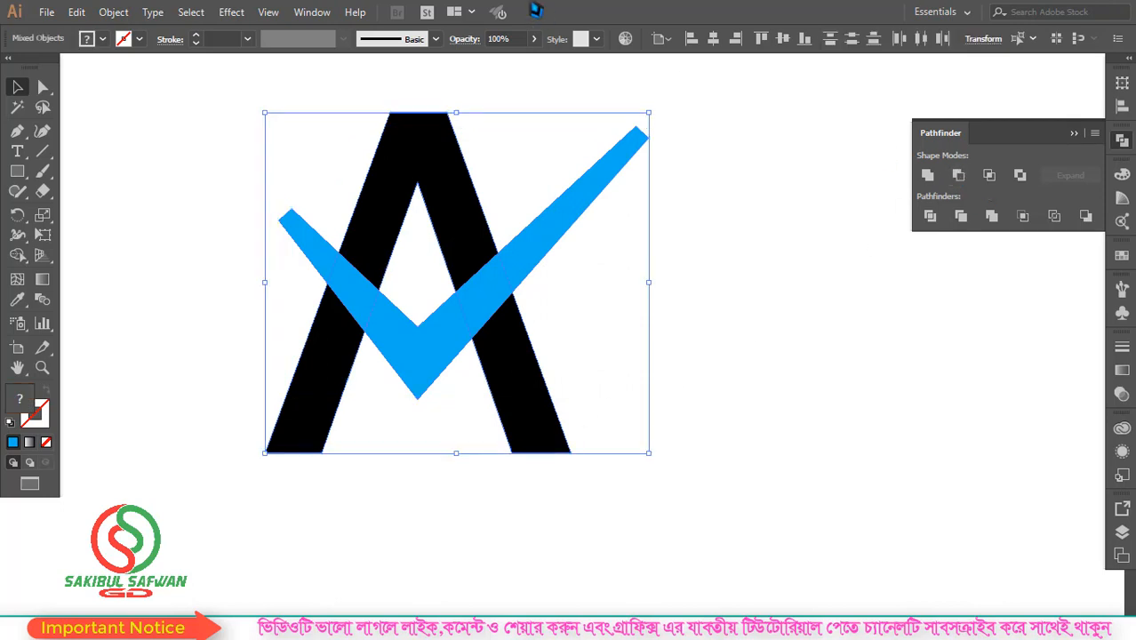
left_click(316, 14)
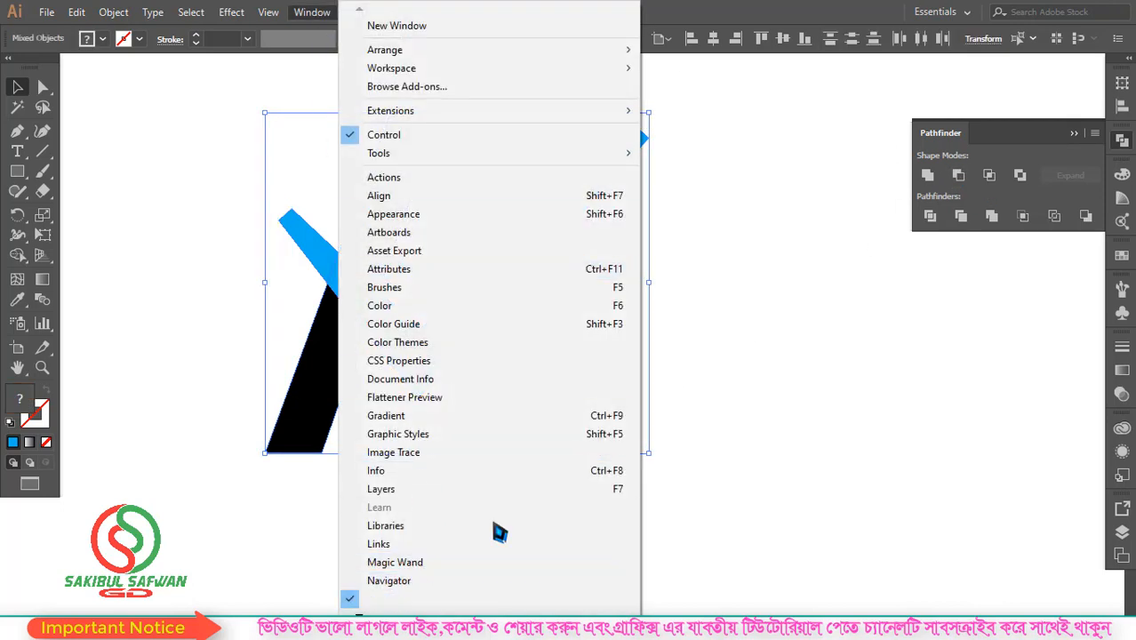
left_click(418, 598)
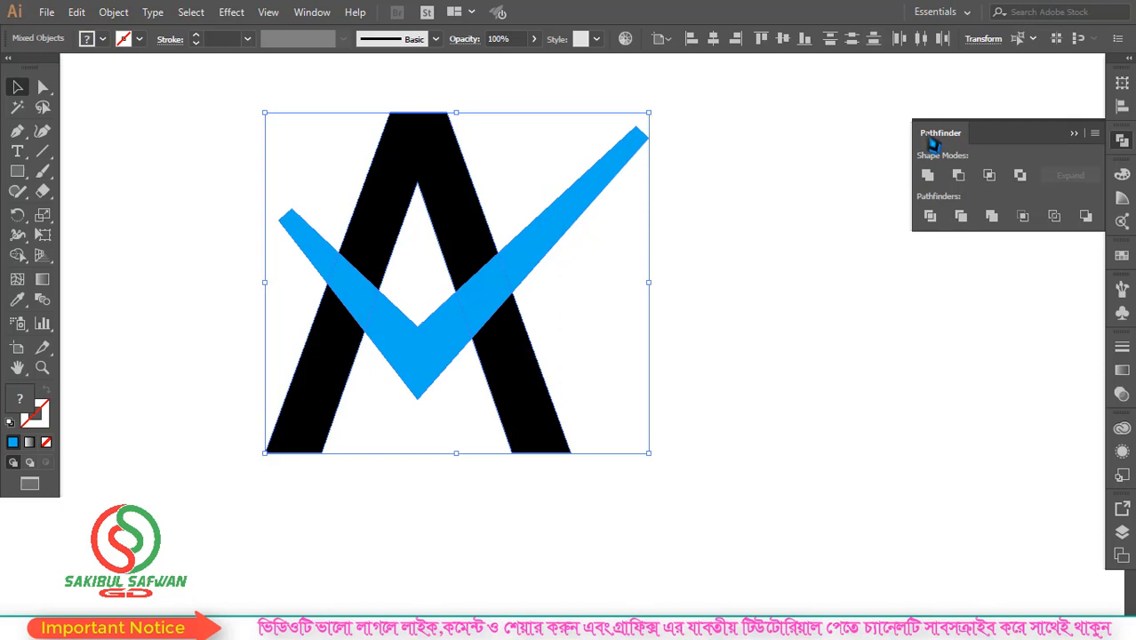
left_click(959, 182)
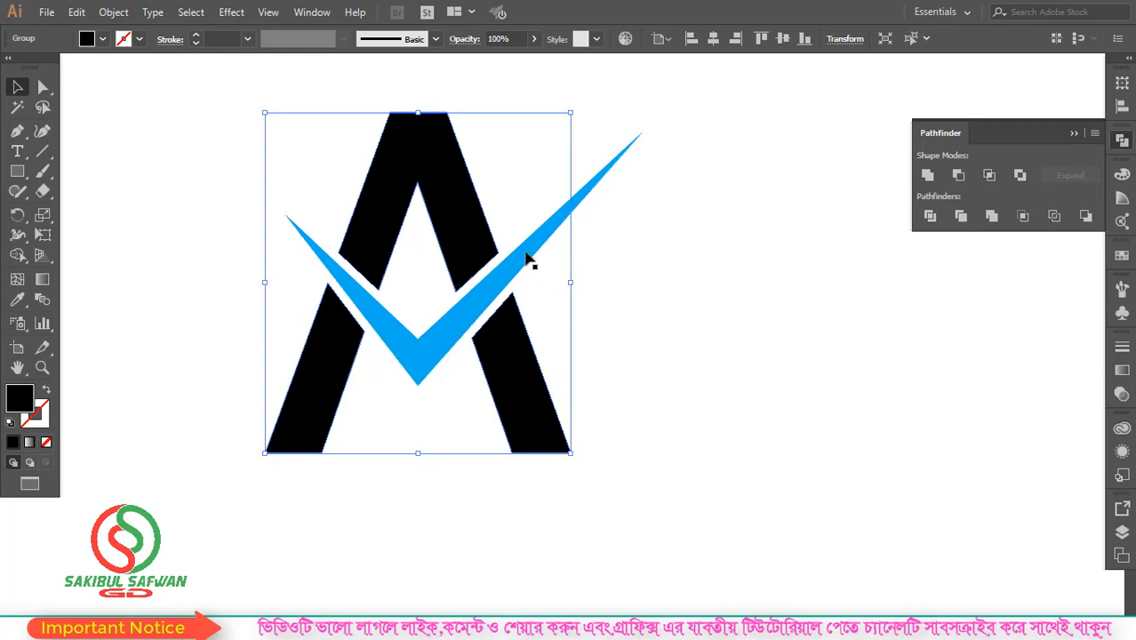
Undo the subtraction from the A and the 7 px offset of the check mark
key("ctrl+z")
key("ctrl+z")
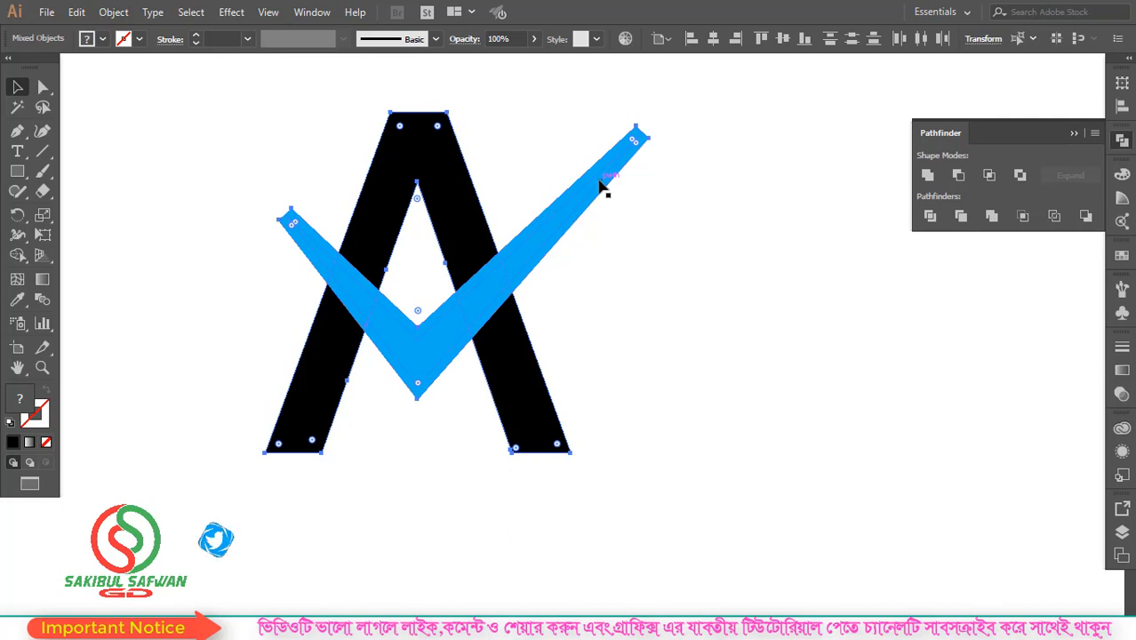
key("ctrl+z")
key("ctrl+z")
Offset the original check mark's path by 5 px with mitered joins
left_click(114, 11)
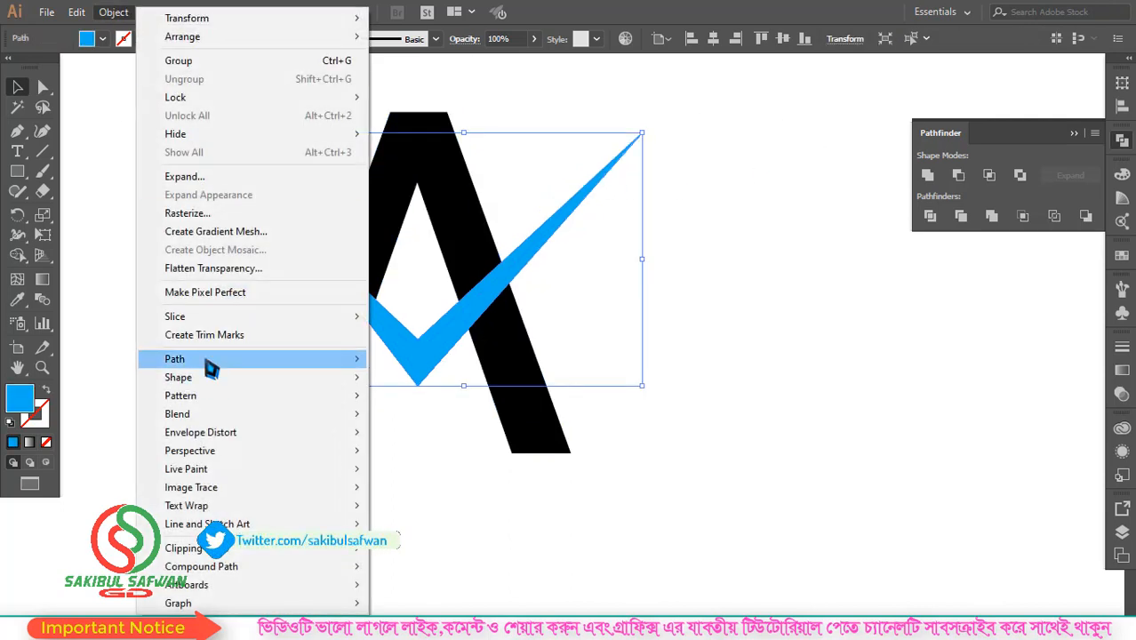
mouse_move(282, 359)
left_click(421, 420)
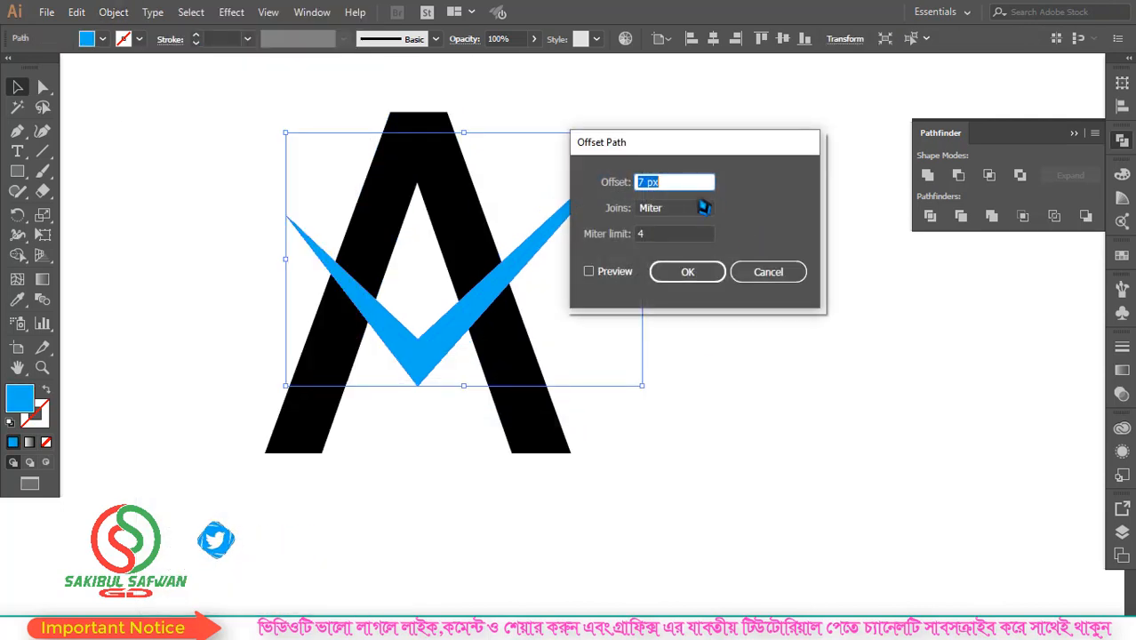
left_click(616, 272)
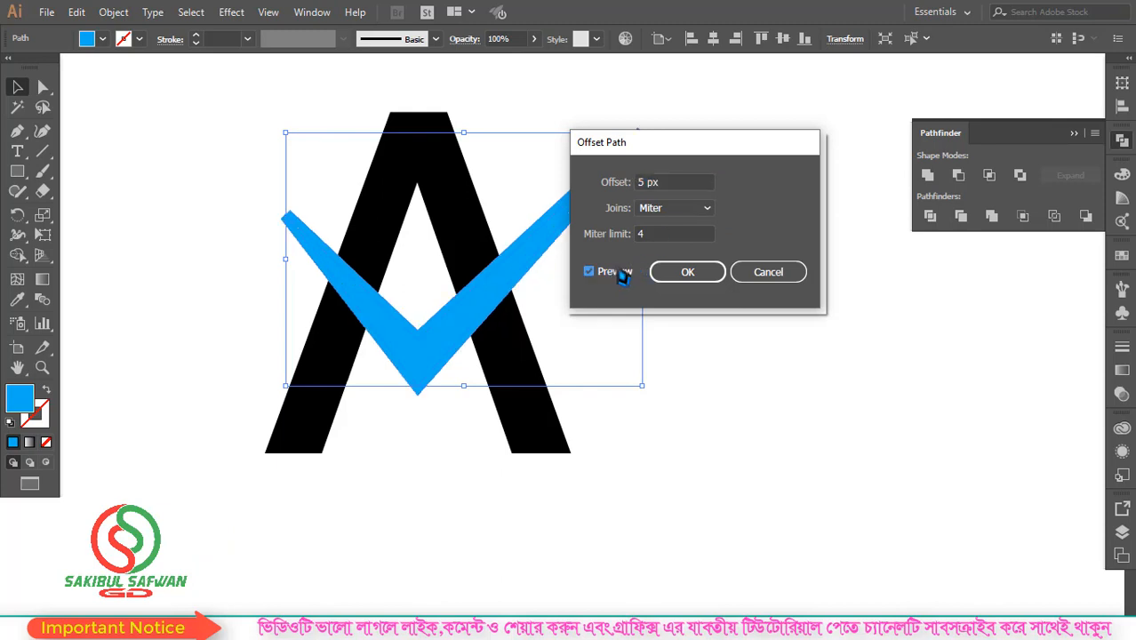
left_click(699, 283)
Cut the 5 px offset check mark out of the black A with Minus Front, leaving gaps around the blue check mark
left_click(530, 437, "shift")
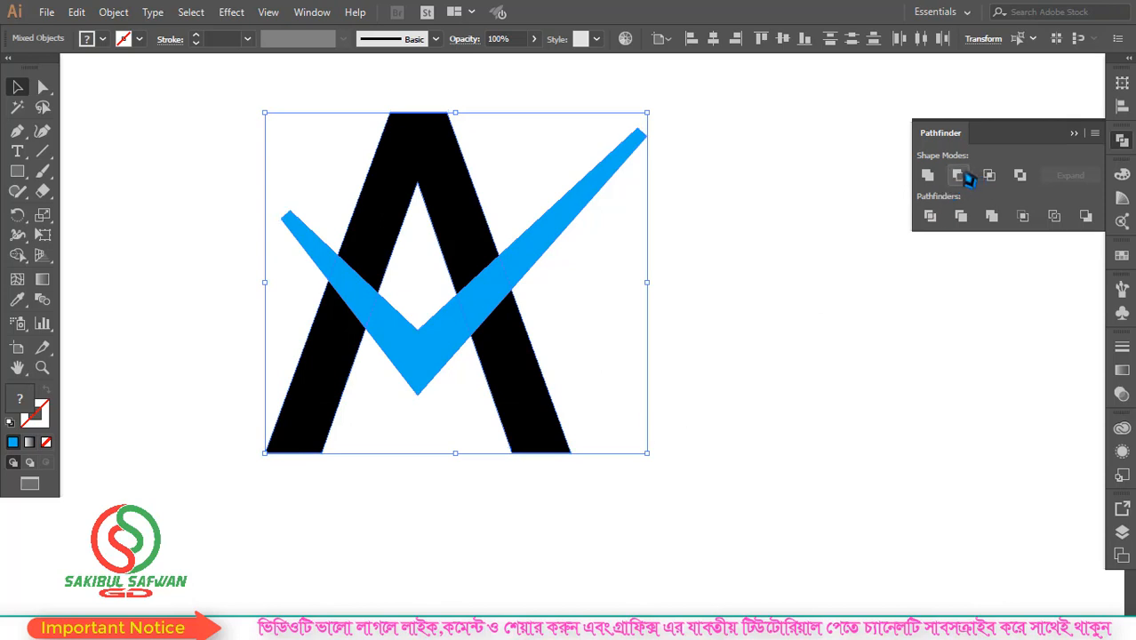
left_click(930, 216)
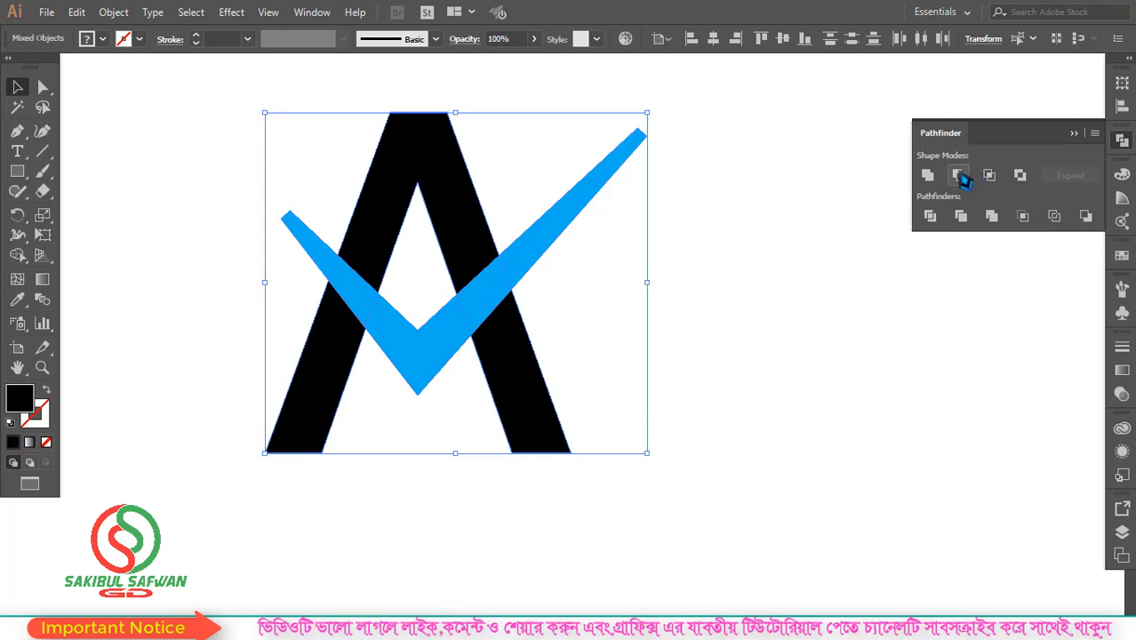
left_click(624, 286)
scroll(355, 324, "down", 3)
left_click_drag(264, 197, 563, 459)
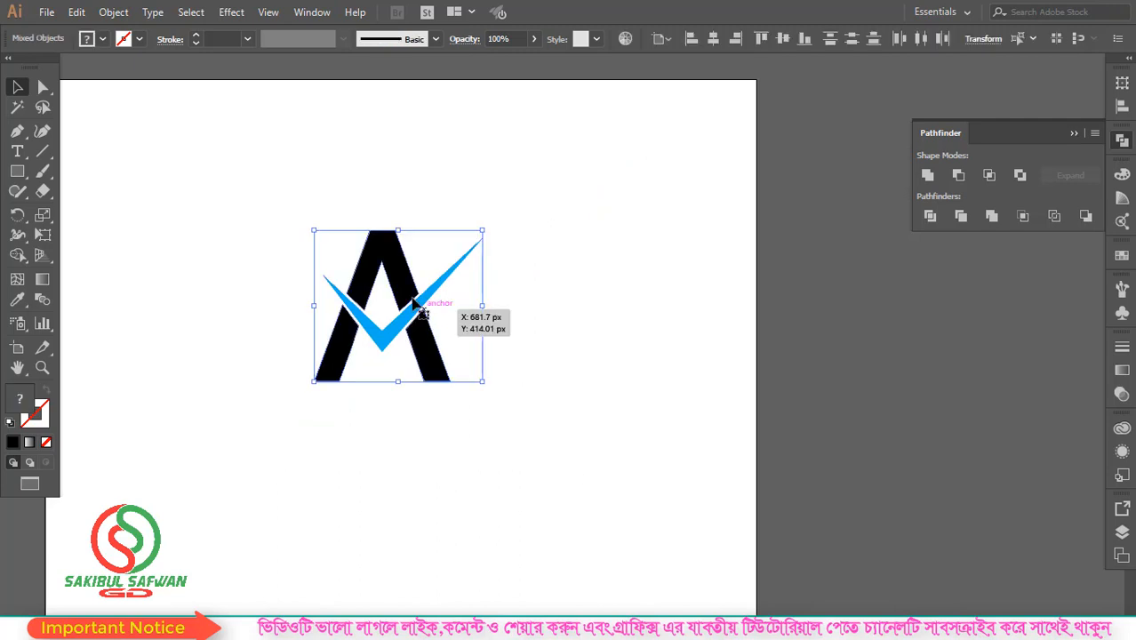
left_click(583, 243)
Fill the cut A group with the red swatch and deselect it
left_click(396, 280)
left_click(102, 38)
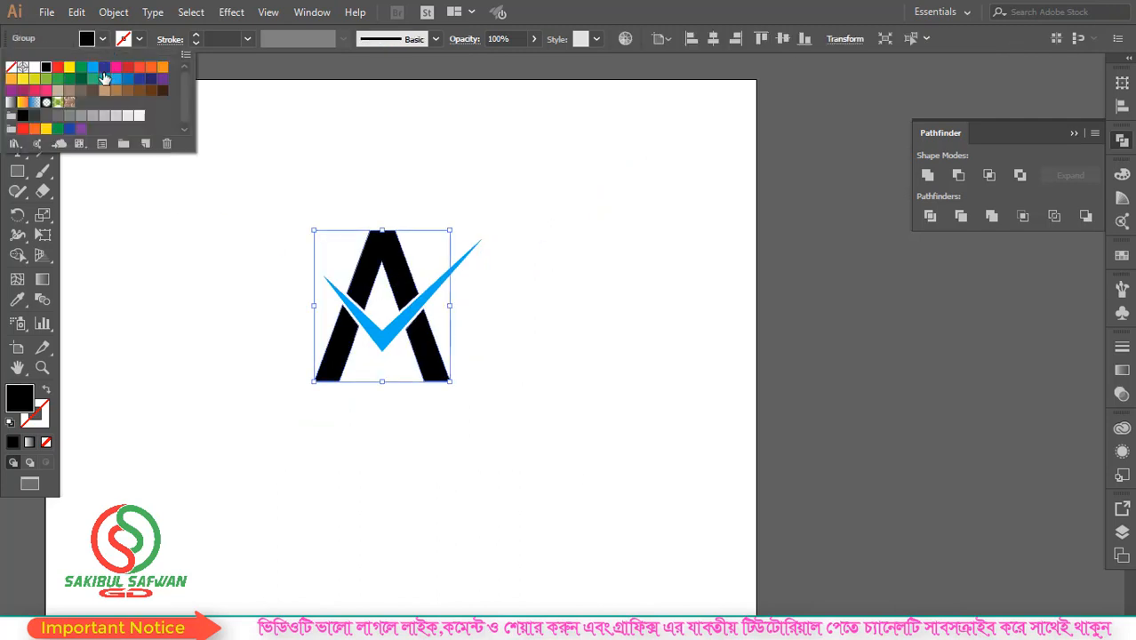
left_click(56, 69)
left_click(594, 222)
left_click(591, 236)
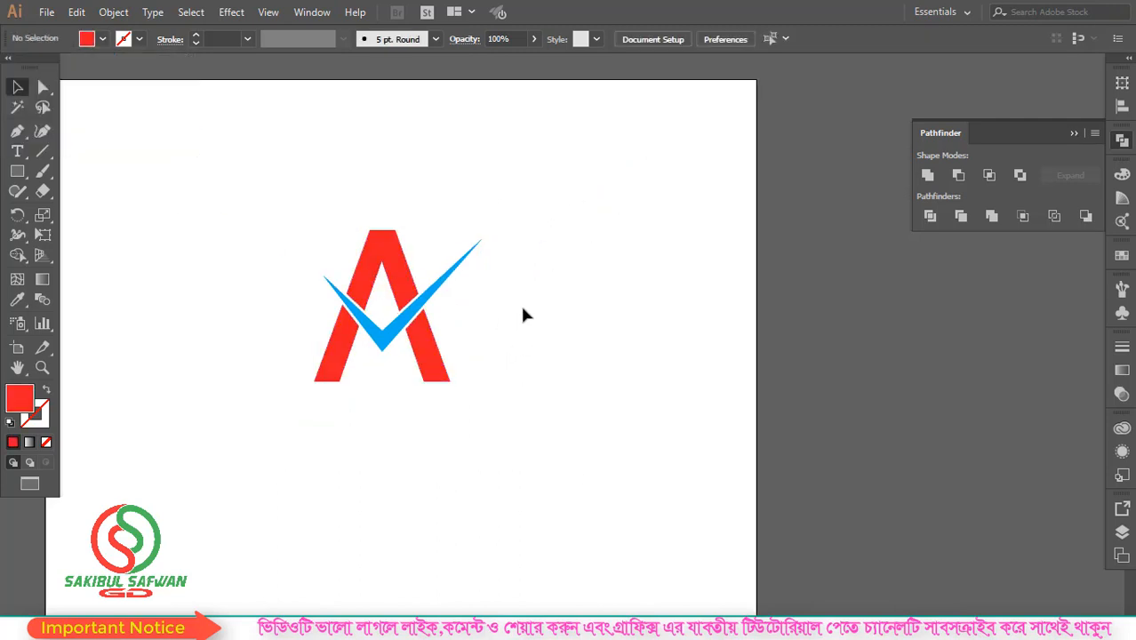
Group the red A and the blue check mark together
left_click_drag(421, 340, 242, 430)
right_click(398, 261)
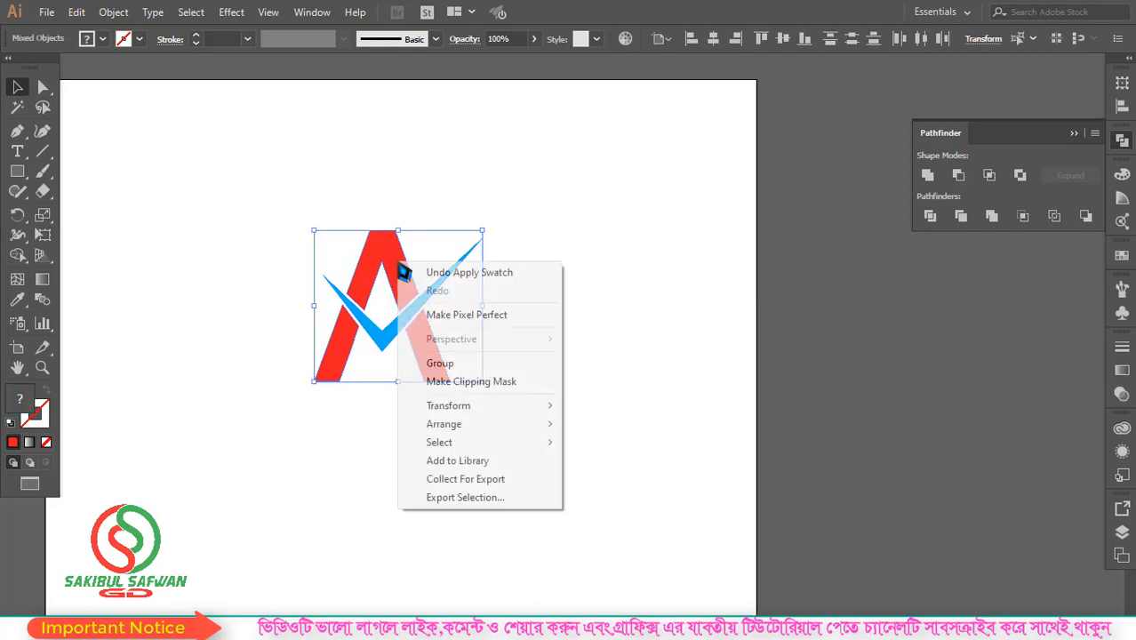
left_click(444, 363)
Add the text "Apple Check Mark" in Montserrat Medium 72 pt and place it closely beneath the logo
key("space")
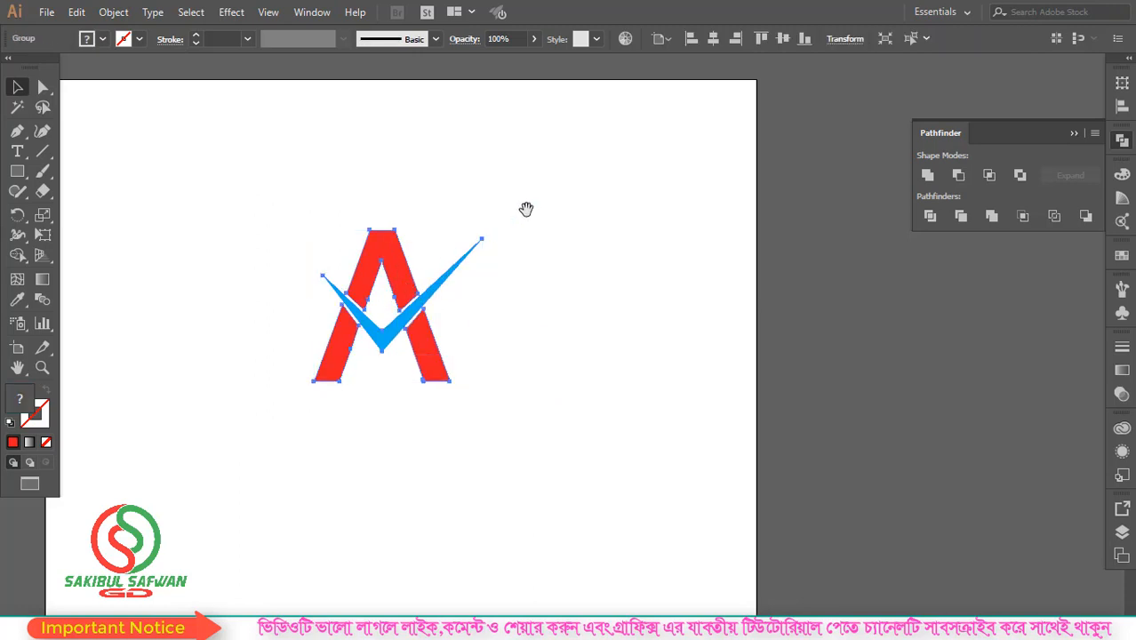
left_click_drag(527, 208, 632, 163)
left_click_drag(17, 151, 119, 153)
left_click(399, 406)
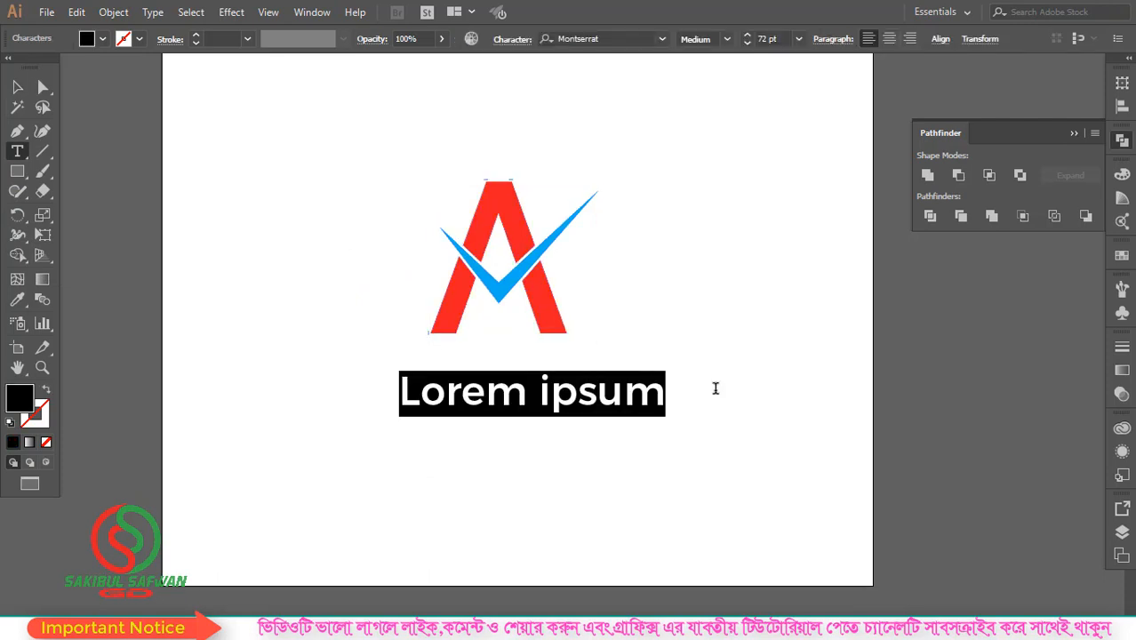
type("Appl")
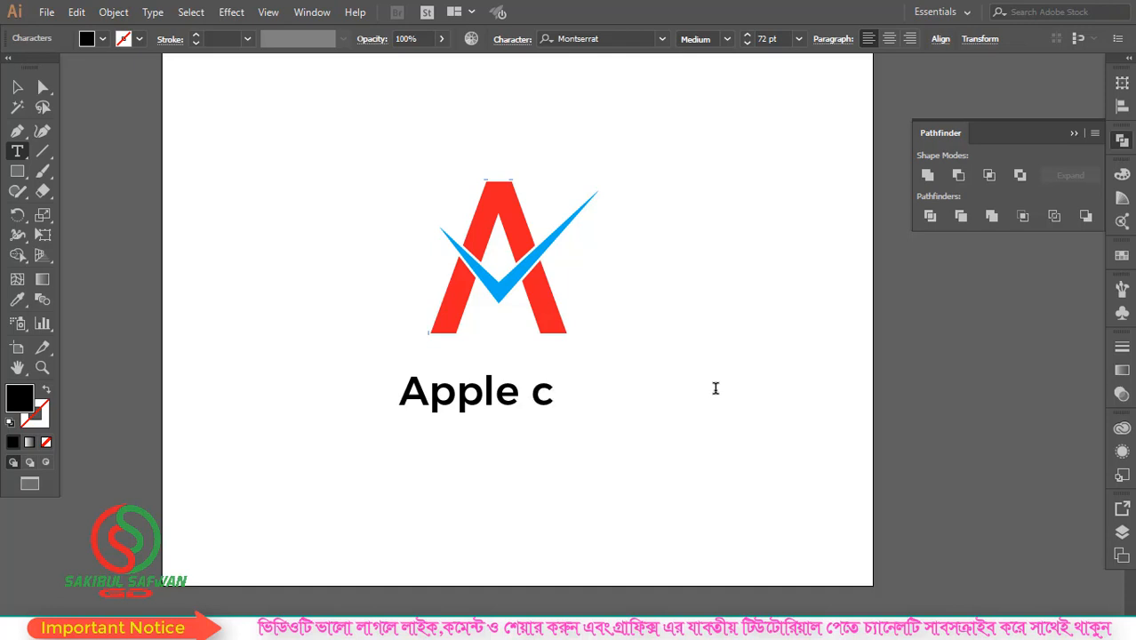
type("e Check")
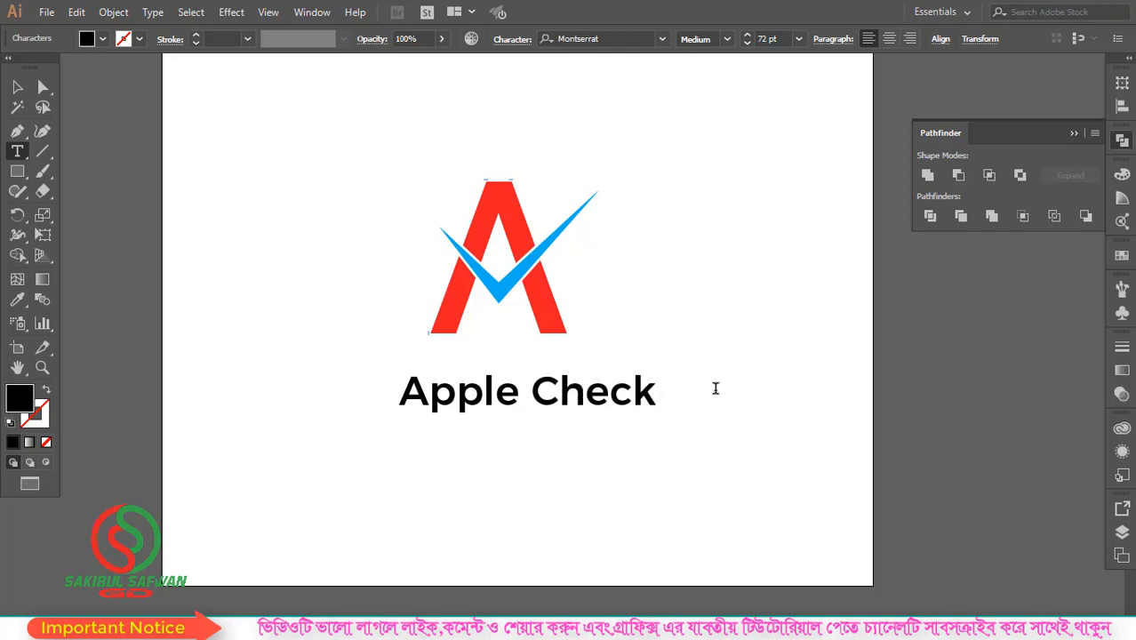
type(" m")
key("BackSpace")
type("Mark")
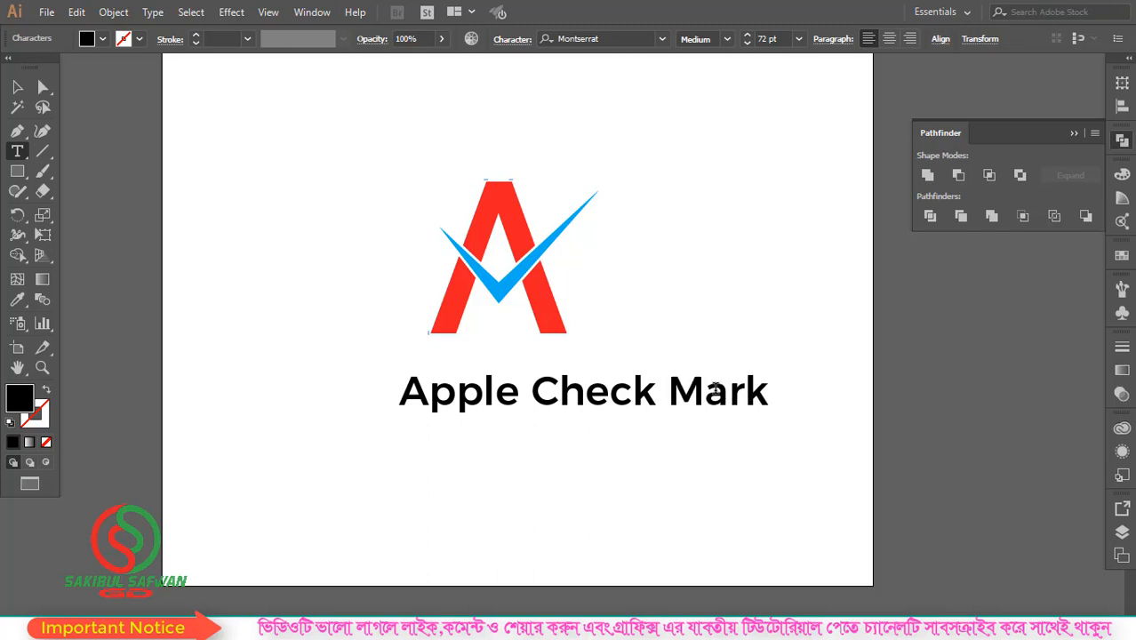
key("Escape")
left_click_drag(675, 402, 613, 371)
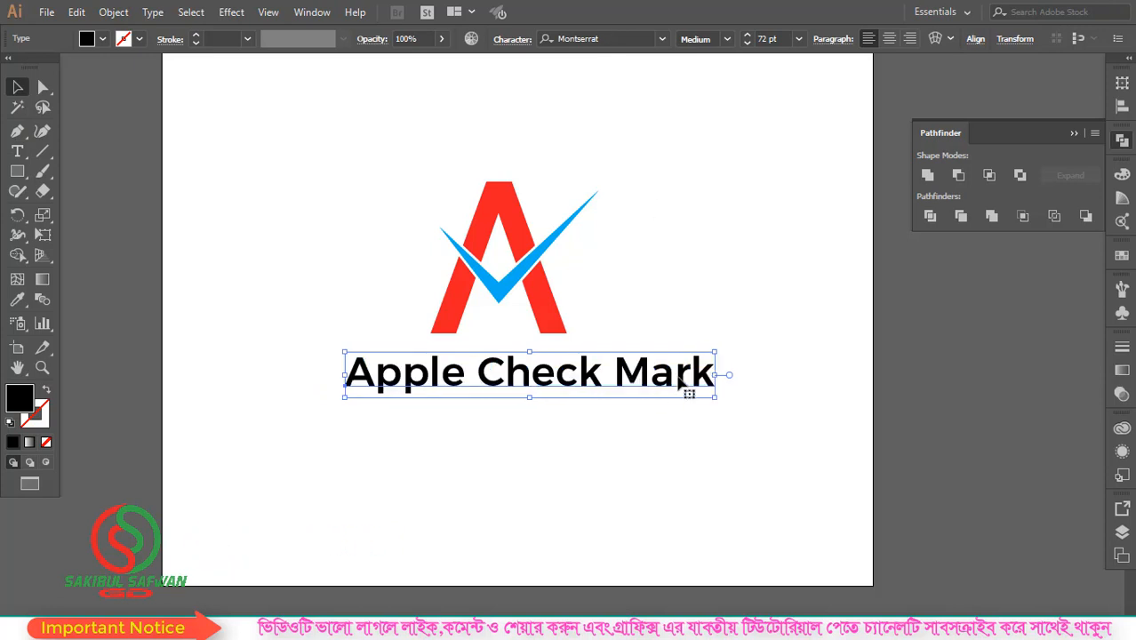
Tighten the tracking of the "Apple Check Mark" text to a negative value and shift the text slightly left under the logo
left_click(512, 39)
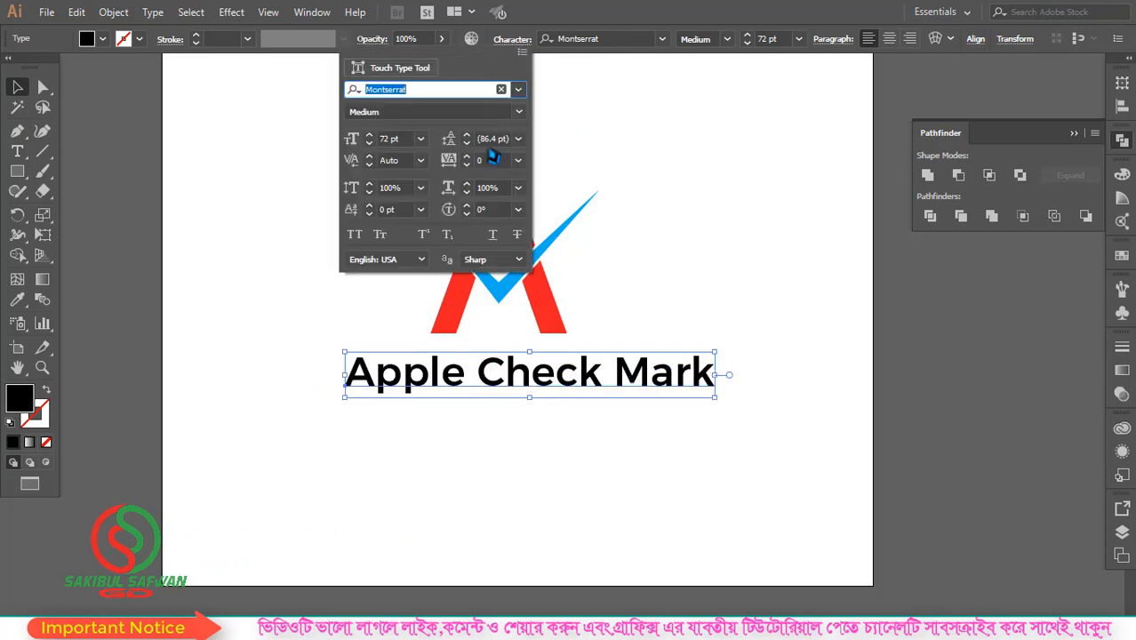
left_click(487, 160)
scroll(492, 160, "down", 12)
scroll(491, 160, "down", 15)
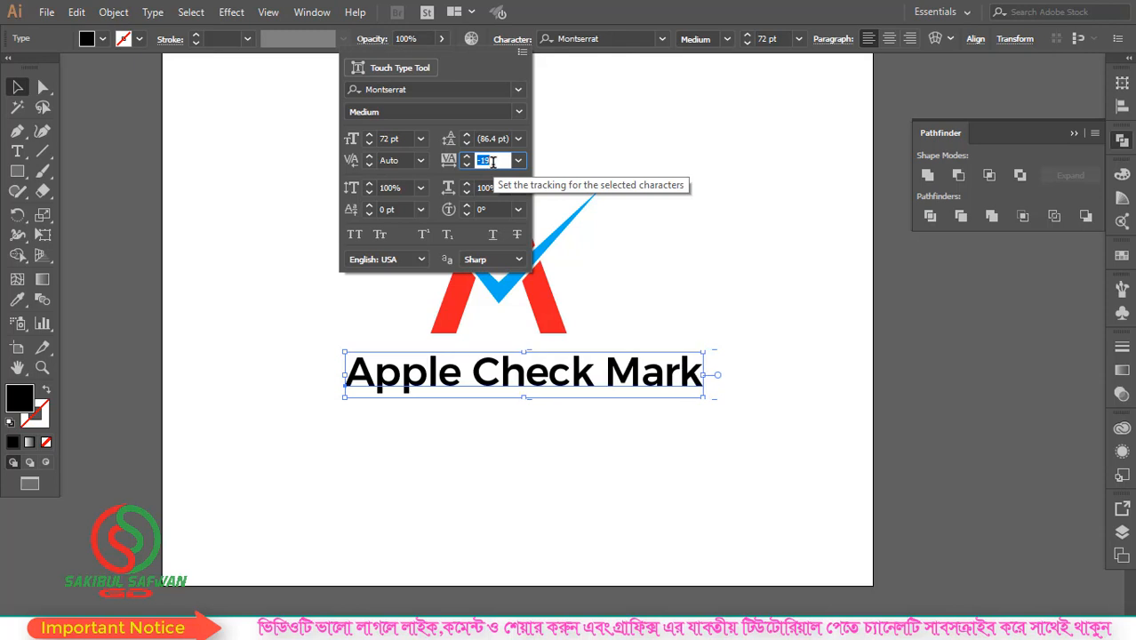
left_click(683, 301)
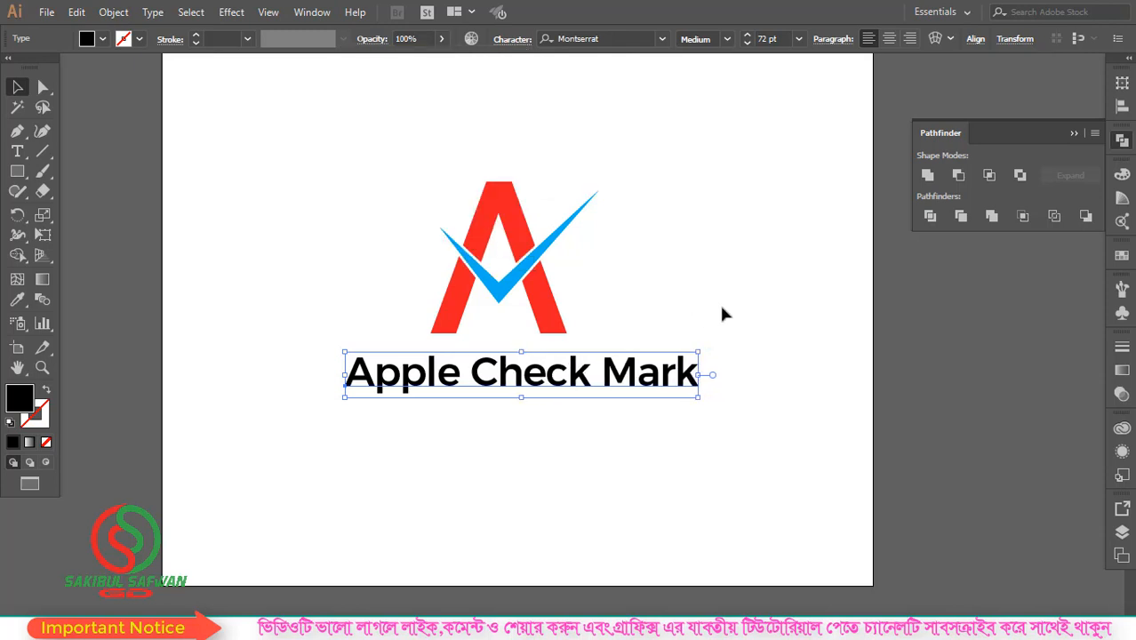
left_click_drag(598, 380, 590, 380)
Convert the "Apple Check Mark" text to outlines and deselect it
right_click(562, 377)
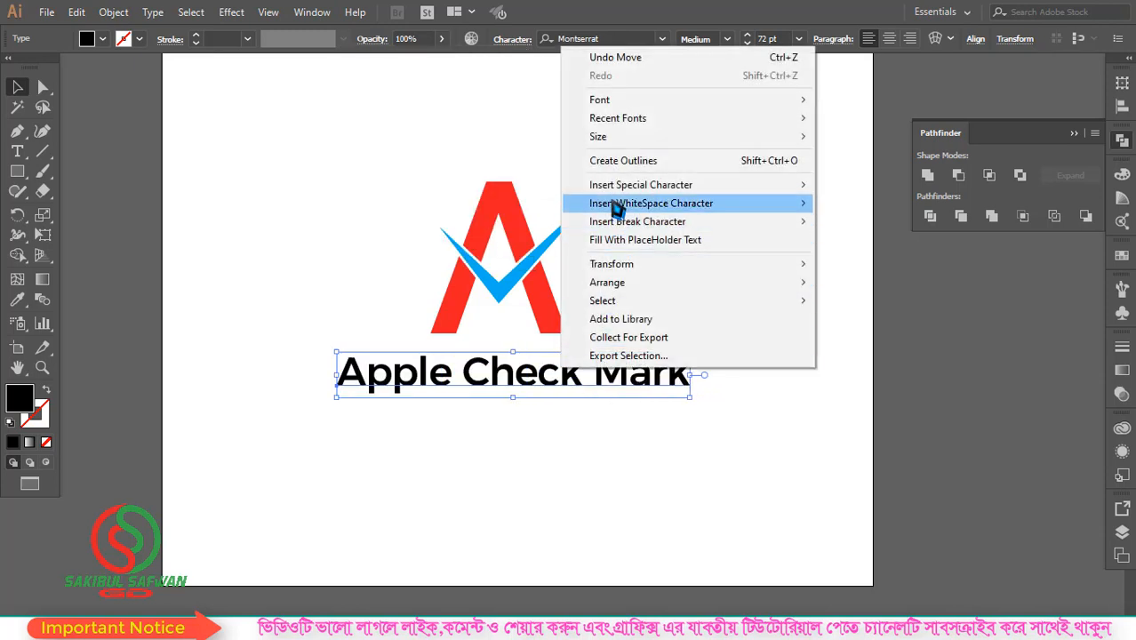
left_click(615, 170)
left_click(711, 392)
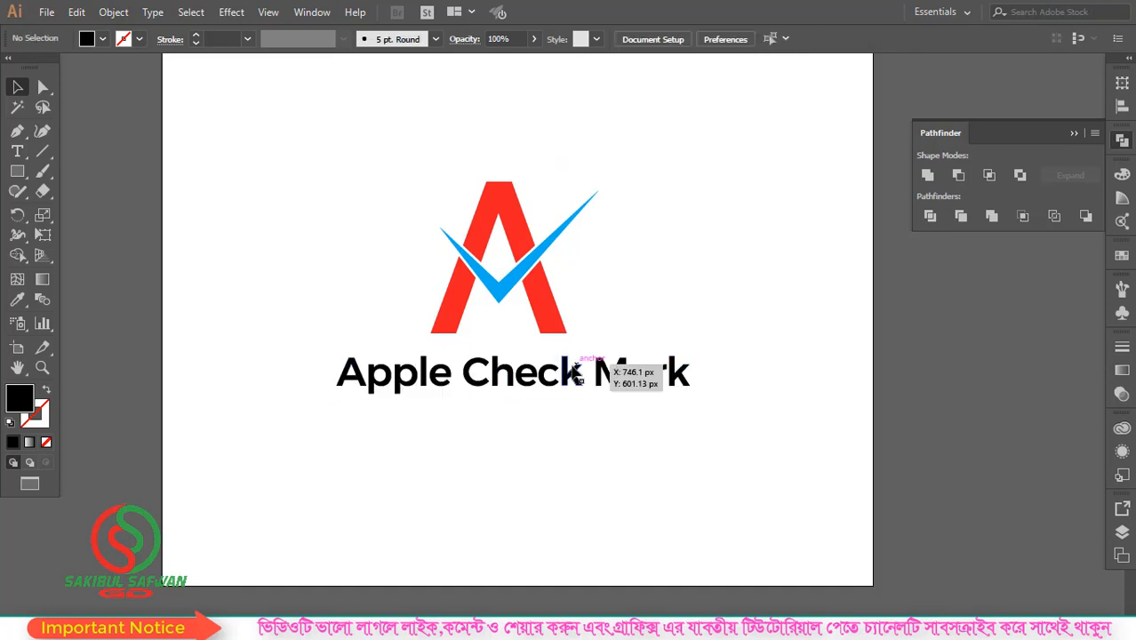
Recolor the outlined word "Apple" with the red sampled from the logo's A using the Eyedropper tool
left_click_drag(43, 86, 109, 88)
left_click_drag(312, 353, 459, 441)
left_click(17, 300)
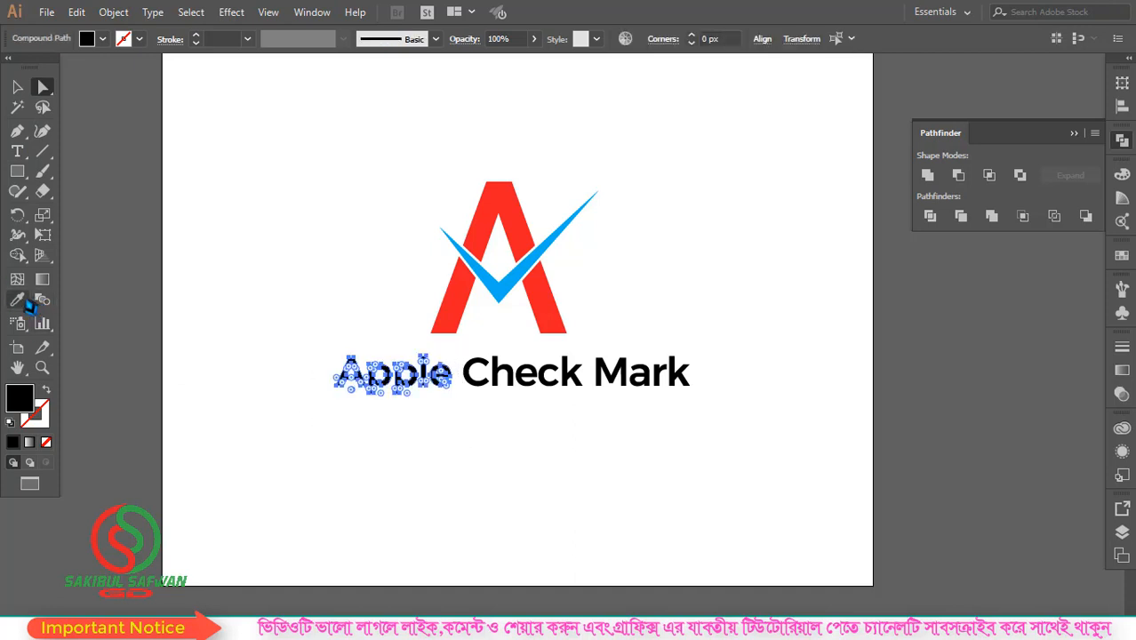
left_click(508, 198)
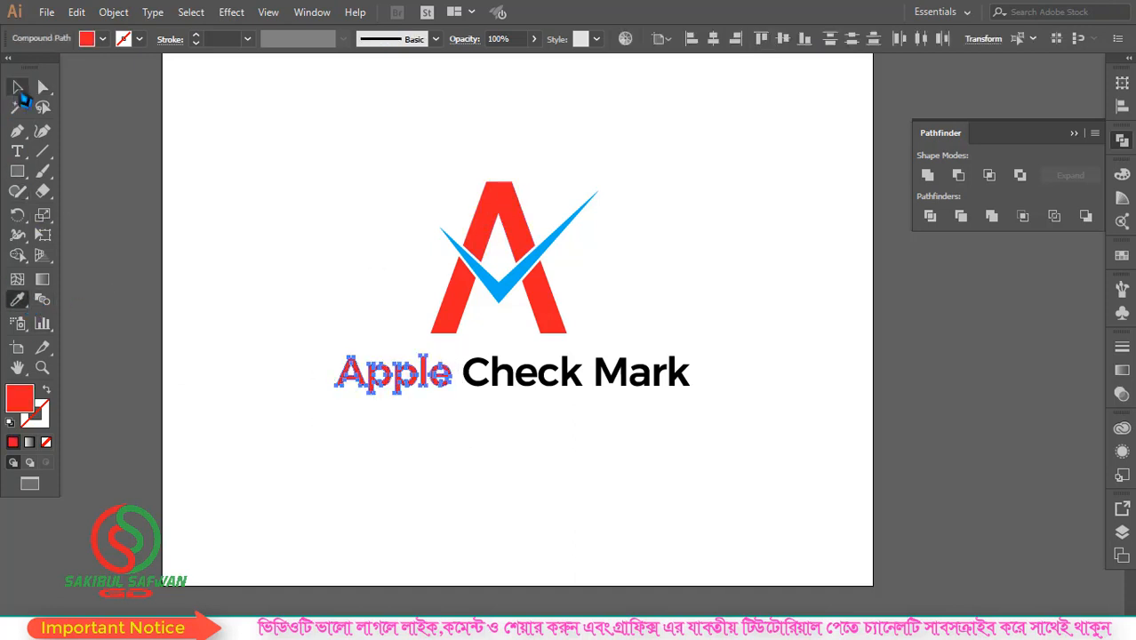
key("v")
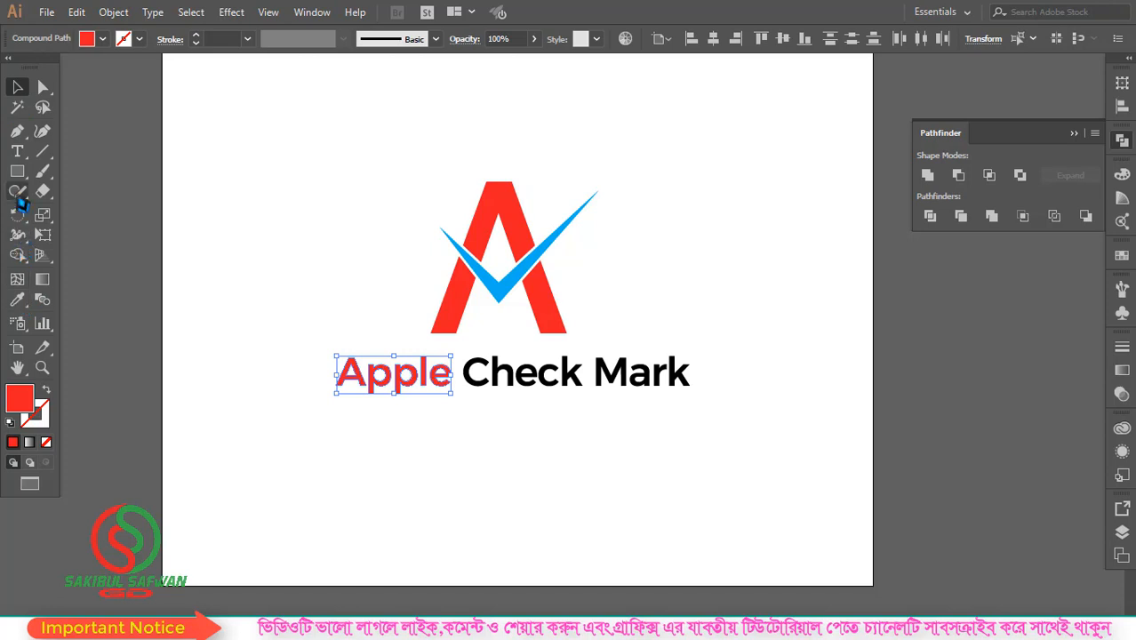
Recolor the outlined words "Check Mark" with the blue sampled from the logo's check mark using the Eyedropper tool, and deselect them
left_click(18, 151)
left_click(43, 86)
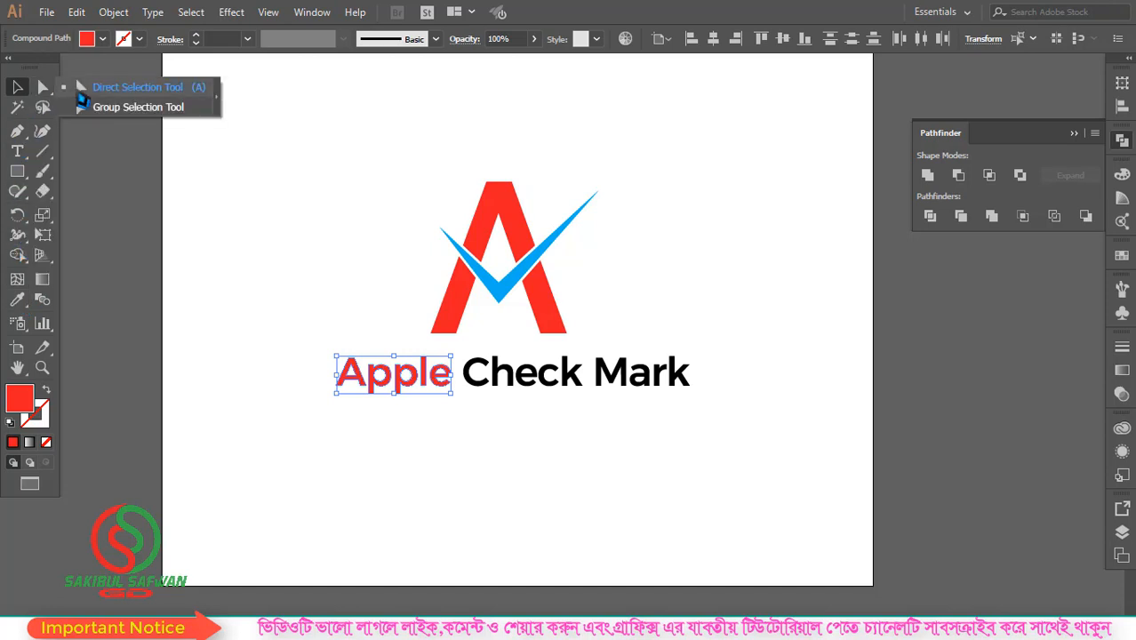
left_click_drag(460, 355, 745, 433)
left_click(18, 300)
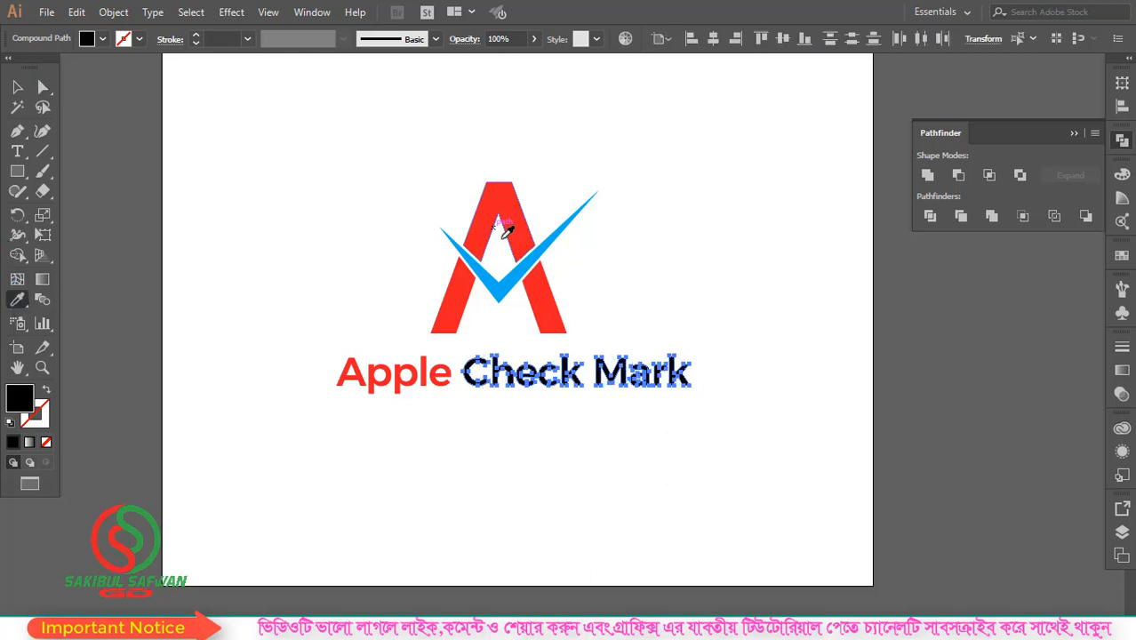
left_click(508, 284)
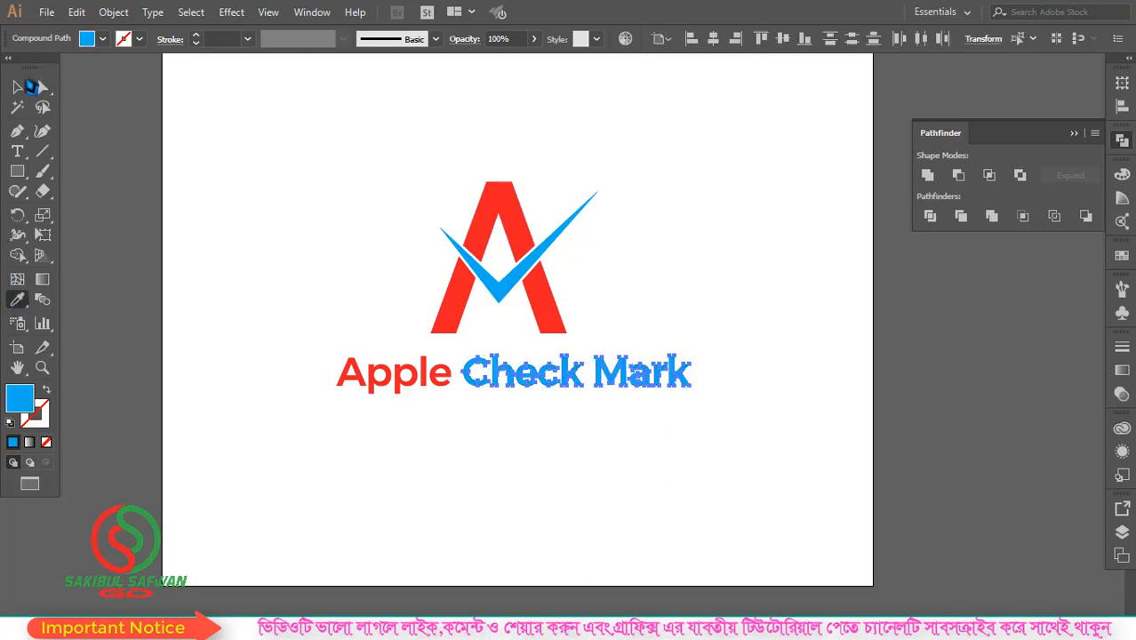
left_click(18, 87)
left_click(660, 227)
Move the "Apple Check Mark" wordmark straight up so it sits closer beneath the letter A
scroll(566, 265, "down", 2)
left_click_drag(415, 193, 657, 376)
left_click(533, 332)
scroll(553, 308, "up", 3)
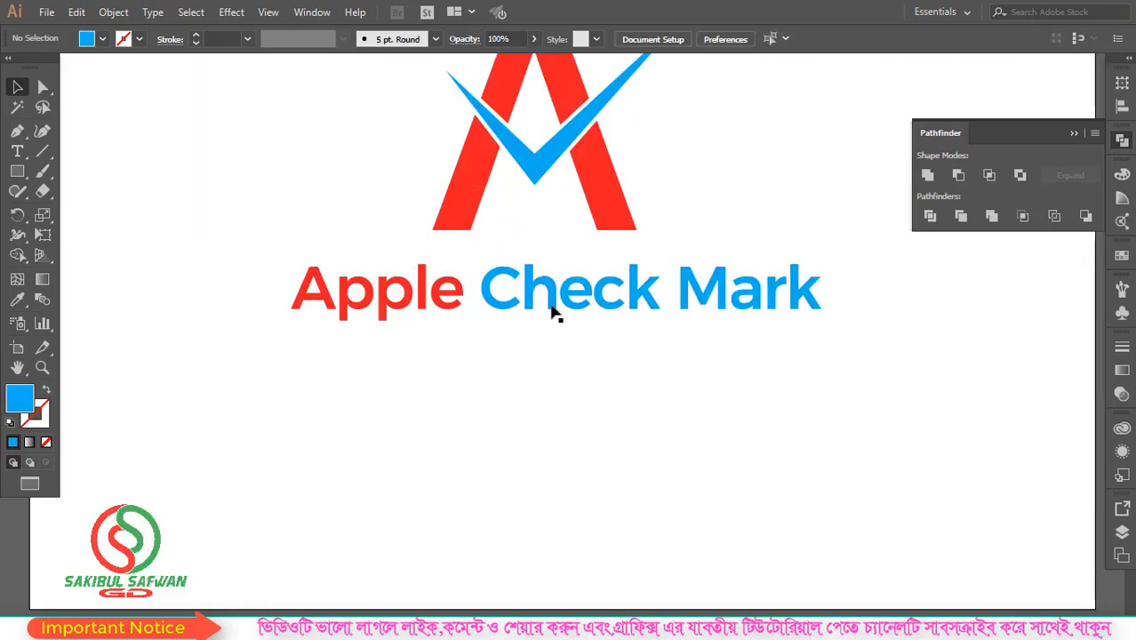
left_click(560, 312)
left_click_drag(560, 312, 532, 290)
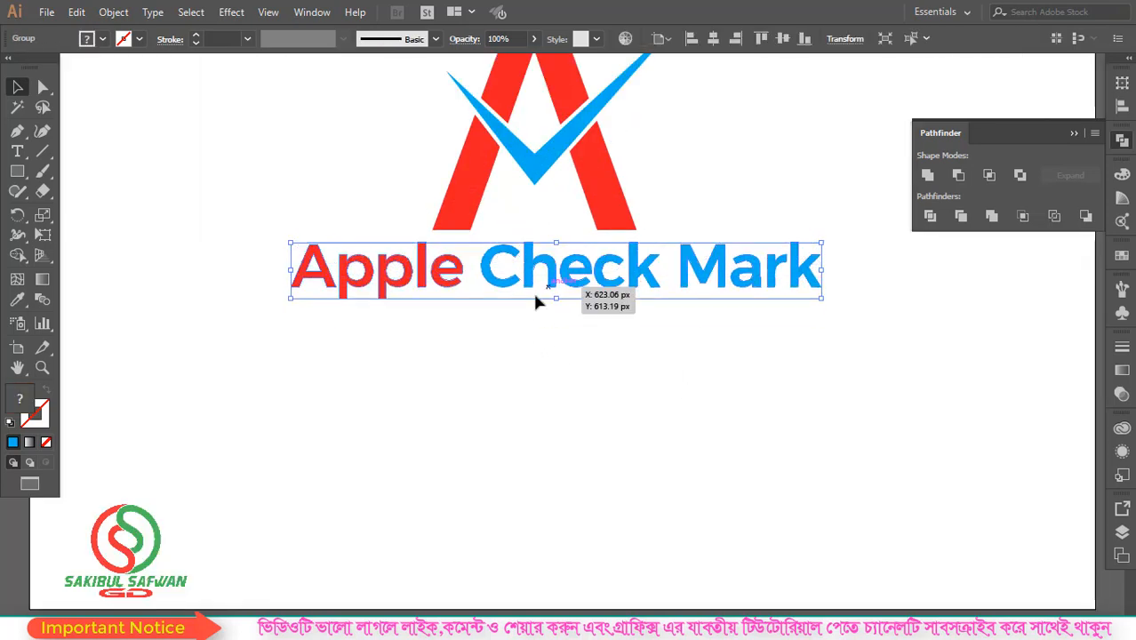
Select the logo and wordmark together and center them horizontally on the artboard
scroll(500, 320, "down", 2)
left_click_drag(737, 130, 399, 418)
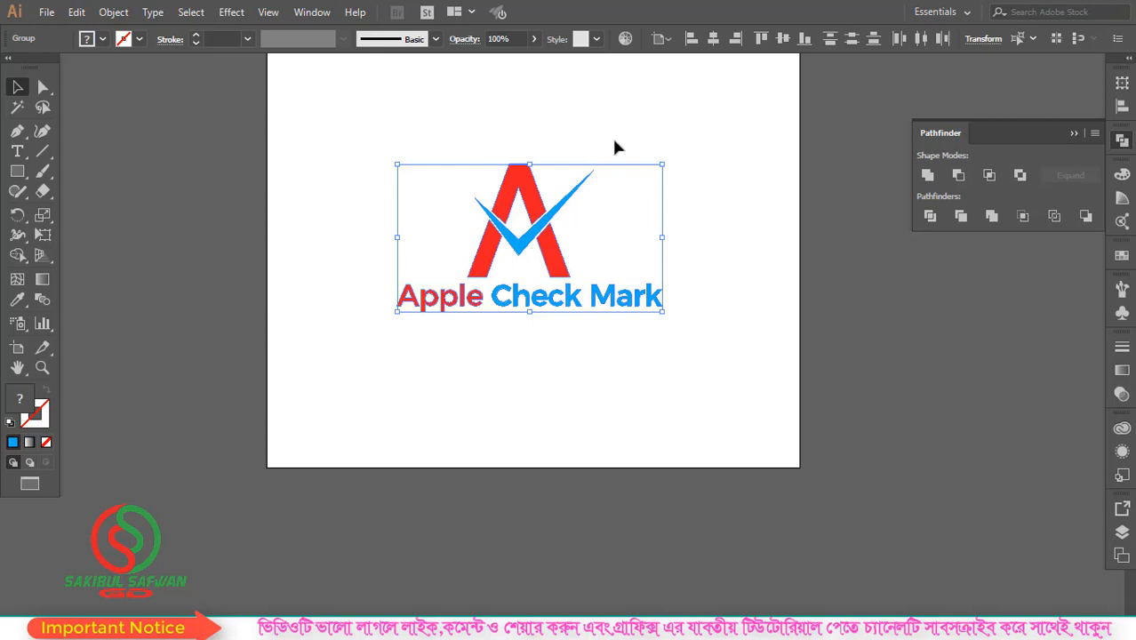
left_click(716, 43)
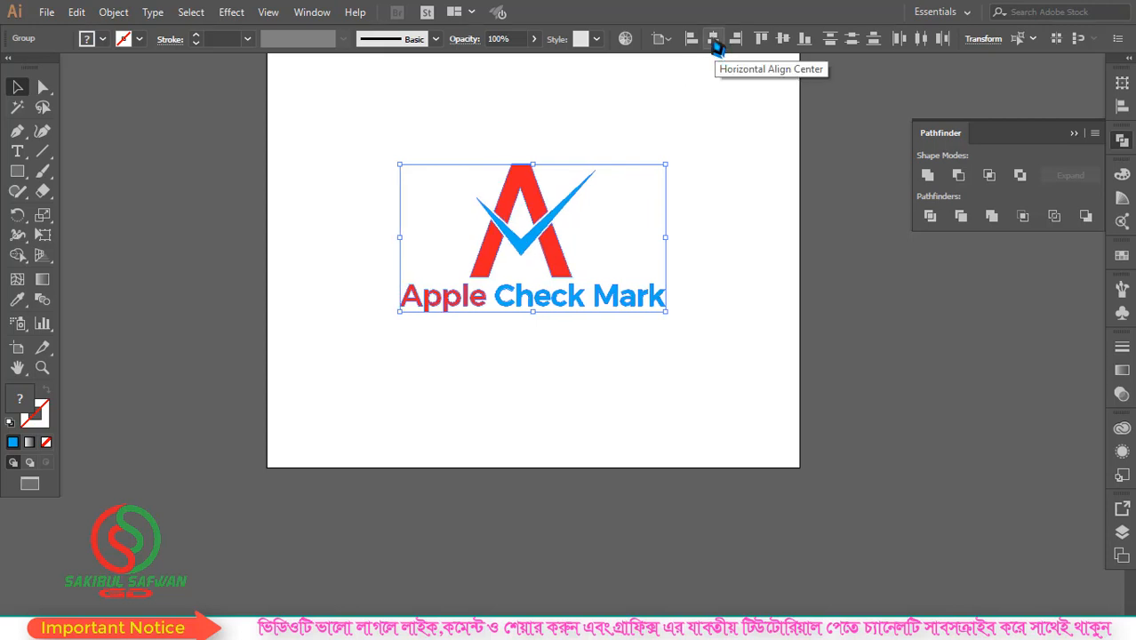
left_click(619, 207)
Group the logo with its wordmark and scale the group up slightly about its center on the artboard
left_click_drag(689, 126, 347, 388)
right_click(509, 198)
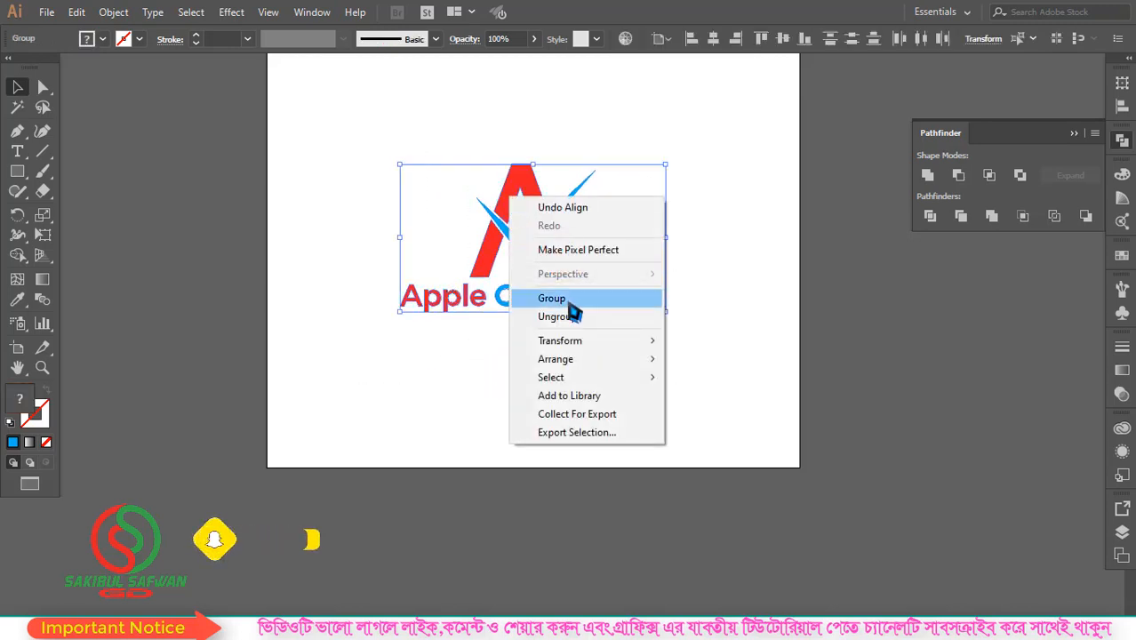
left_click(572, 300)
scroll(613, 235, "up", 1)
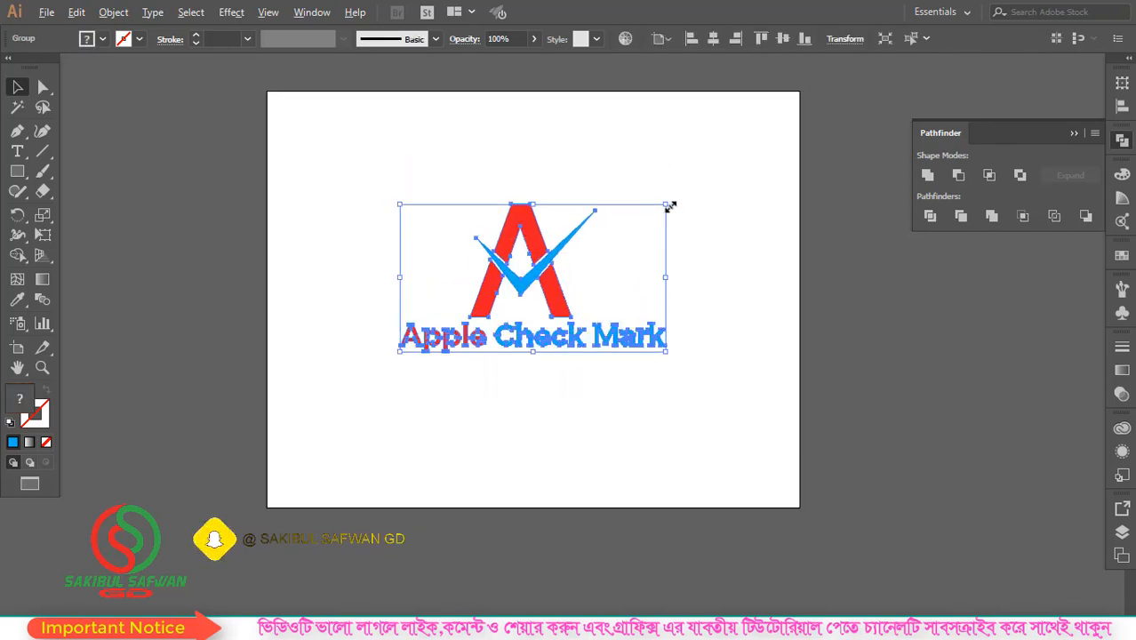
left_click_drag(662, 205, 692, 185)
left_click(701, 275)
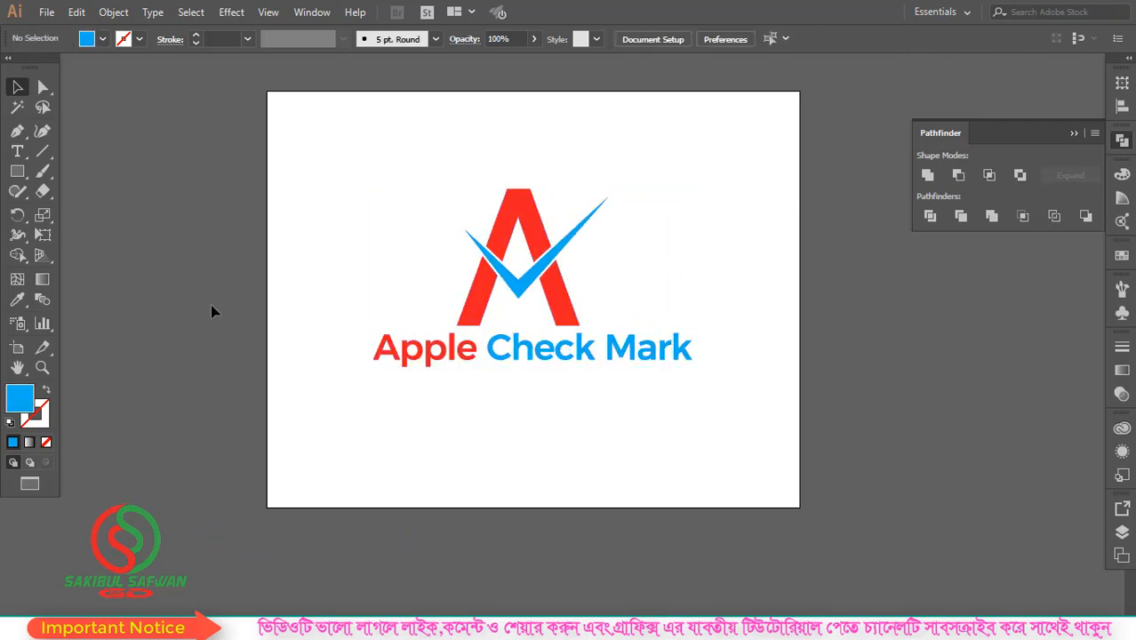
Save the document to the Desktop as "Apple check mark logo" in Adobe Illustrator (*.AI) format with the Illustrator CC version options
left_click(46, 12)
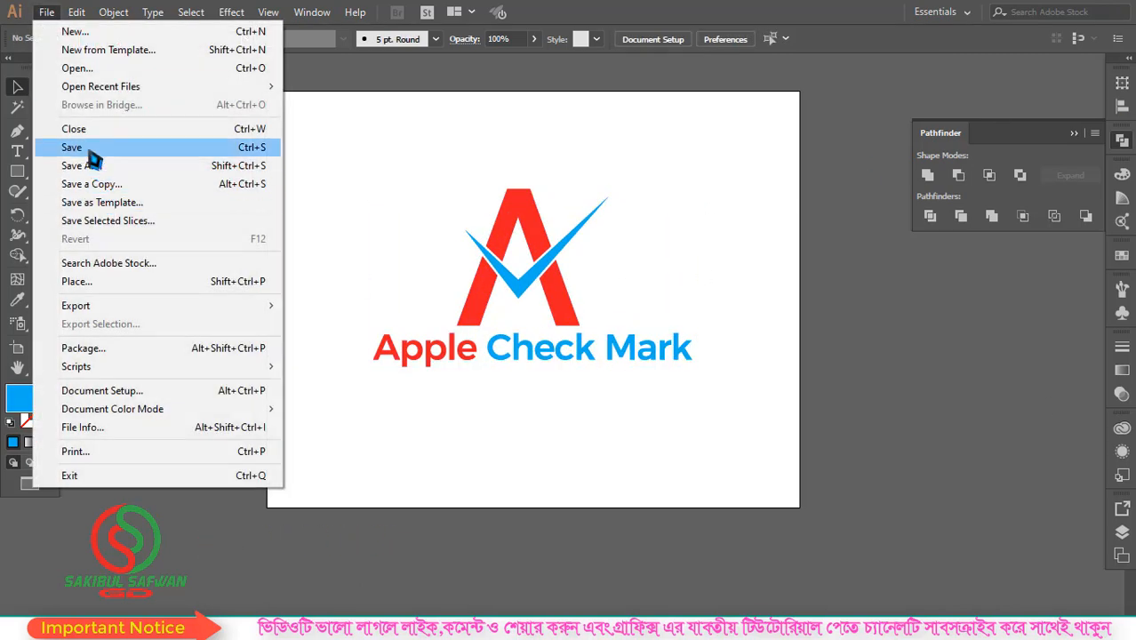
left_click(90, 151)
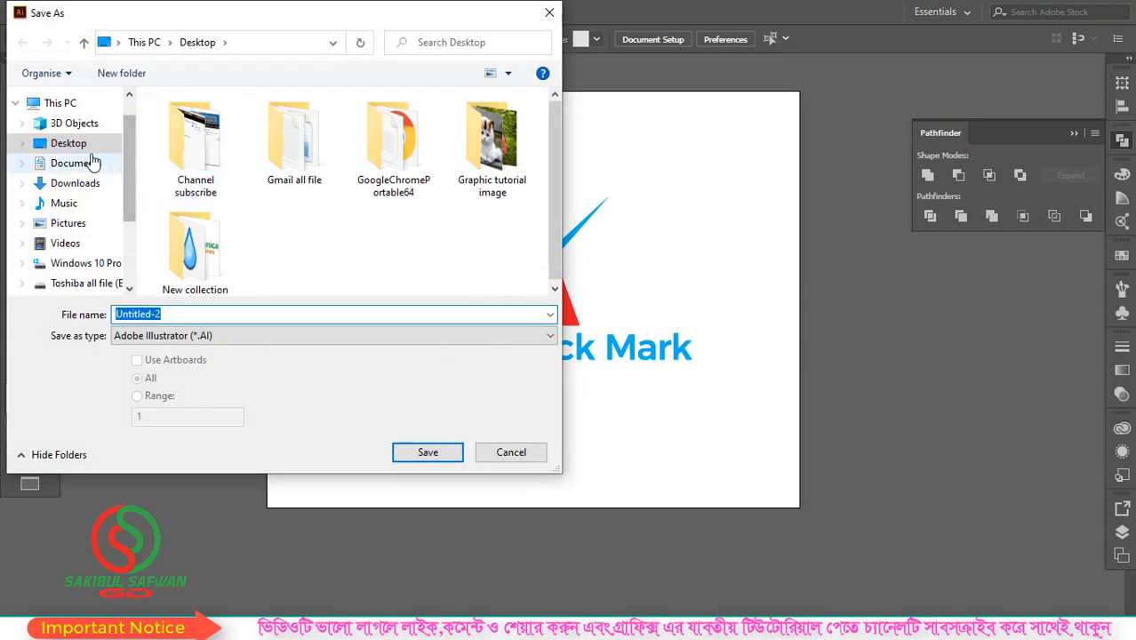
left_click(72, 149)
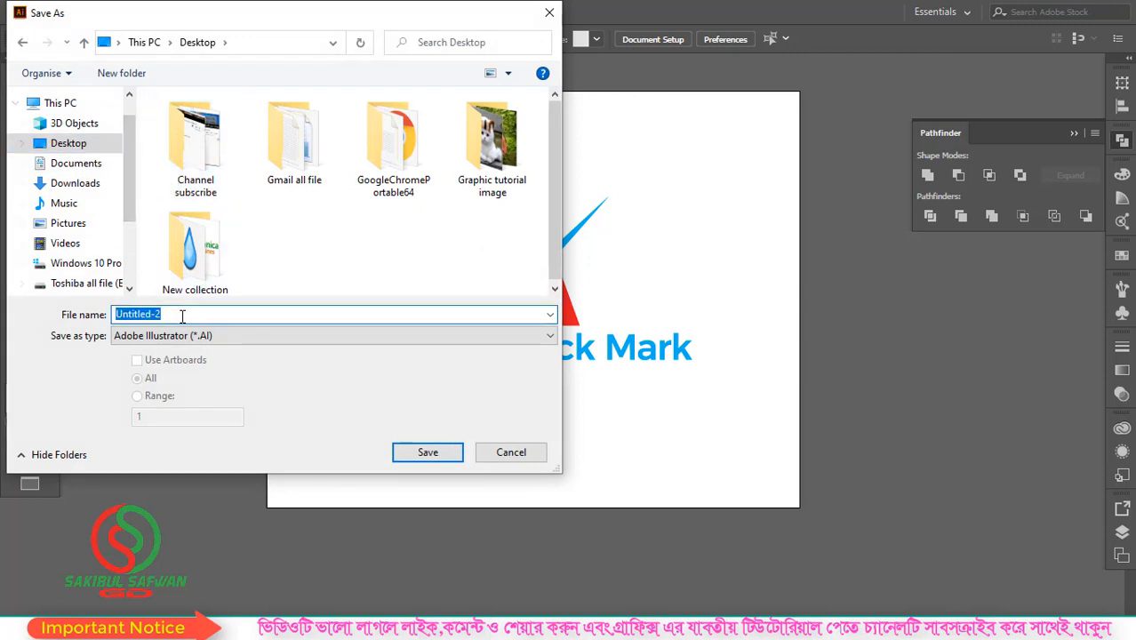
type("Apple check mark logo")
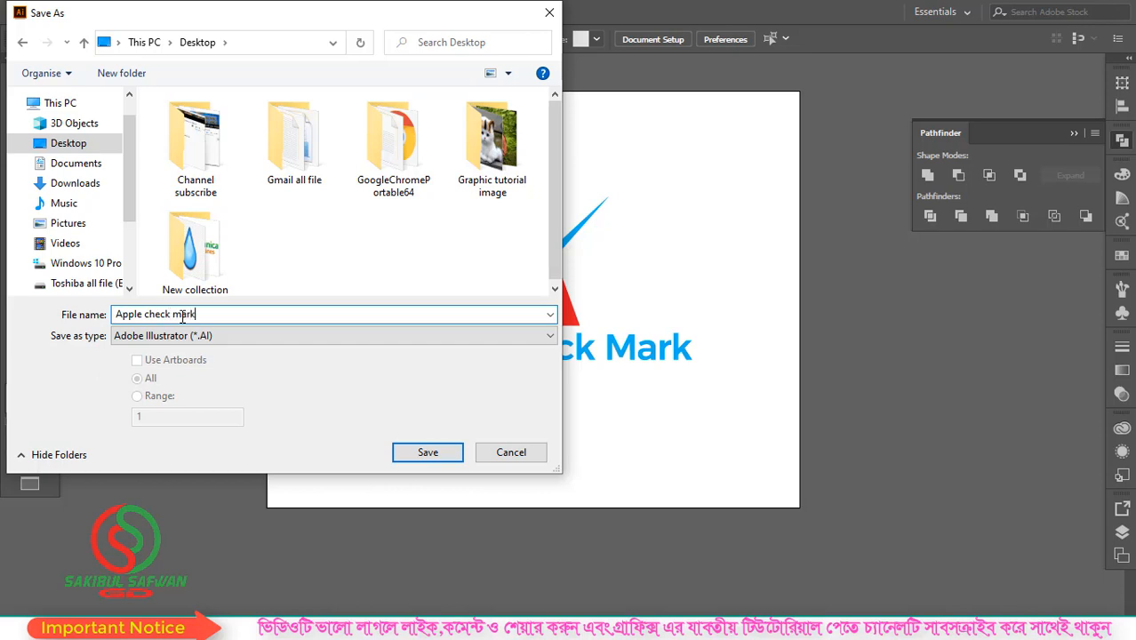
left_click(444, 457)
left_click(647, 540)
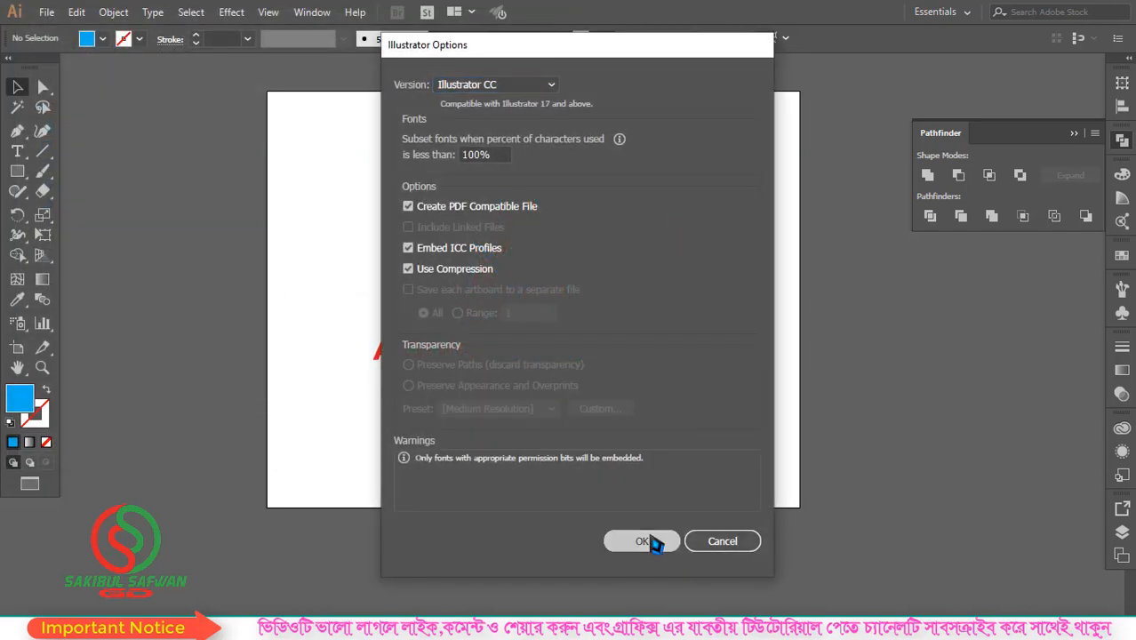
Start exporting the logo to the Desktop as JPEG (*.JPG), using artboards with the All option
left_click(46, 12)
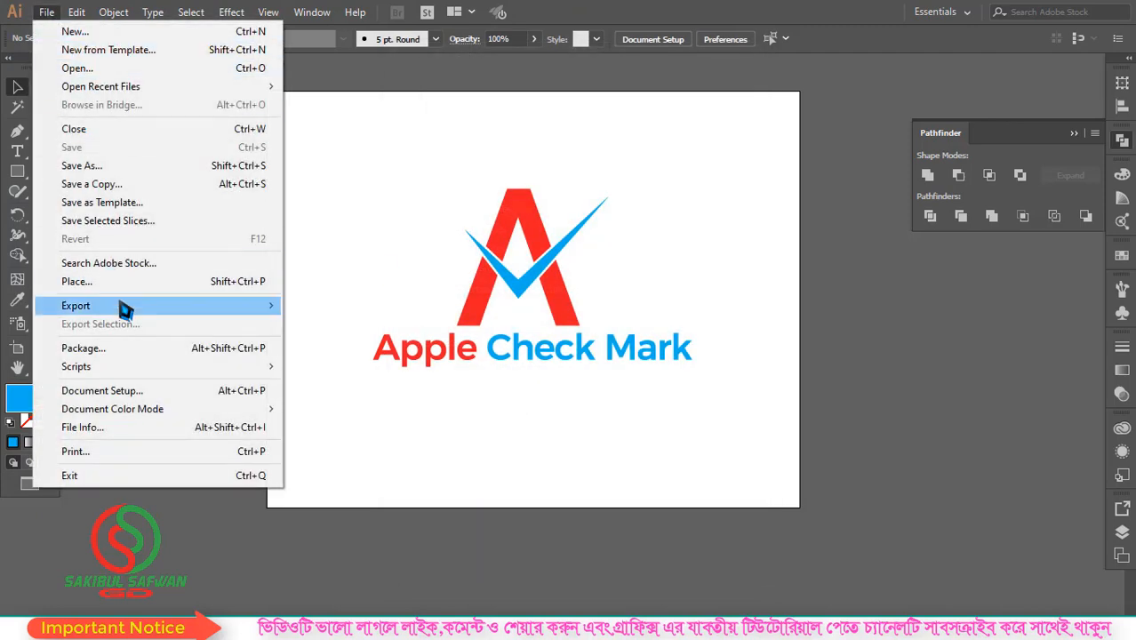
mouse_move(307, 306)
left_click(362, 328)
left_click(300, 341)
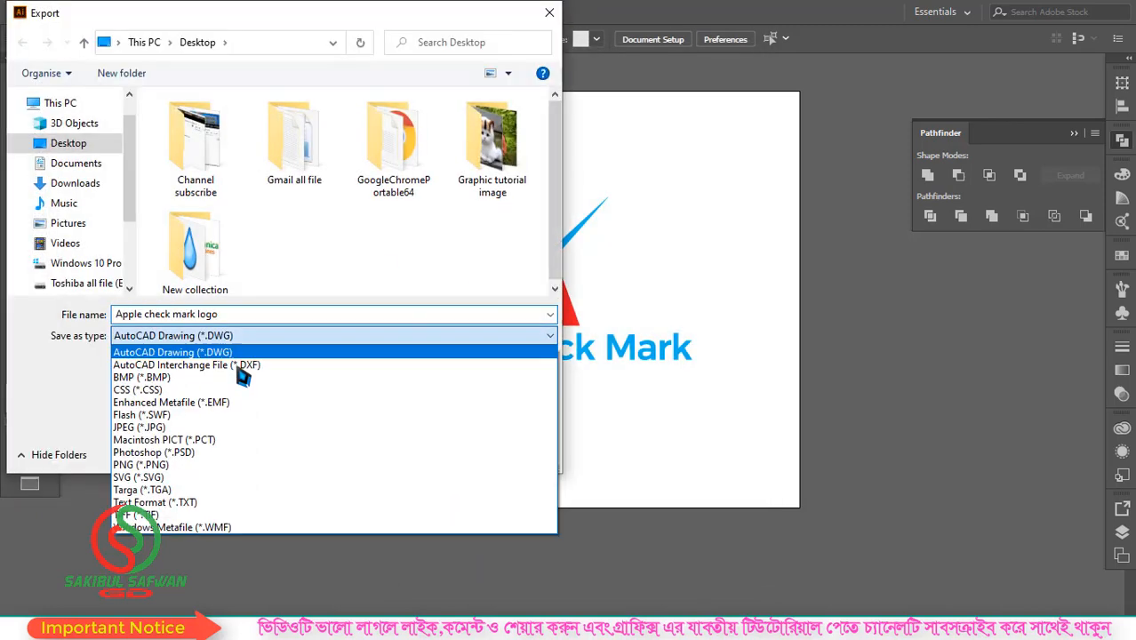
left_click(284, 414)
left_click(140, 360)
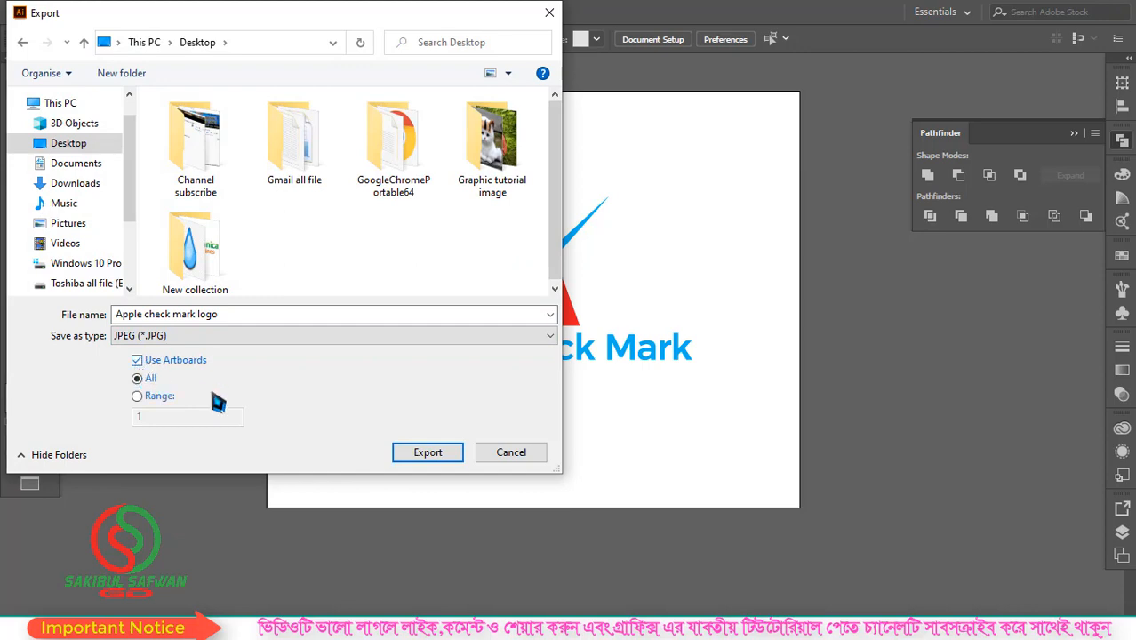
left_click(428, 452)
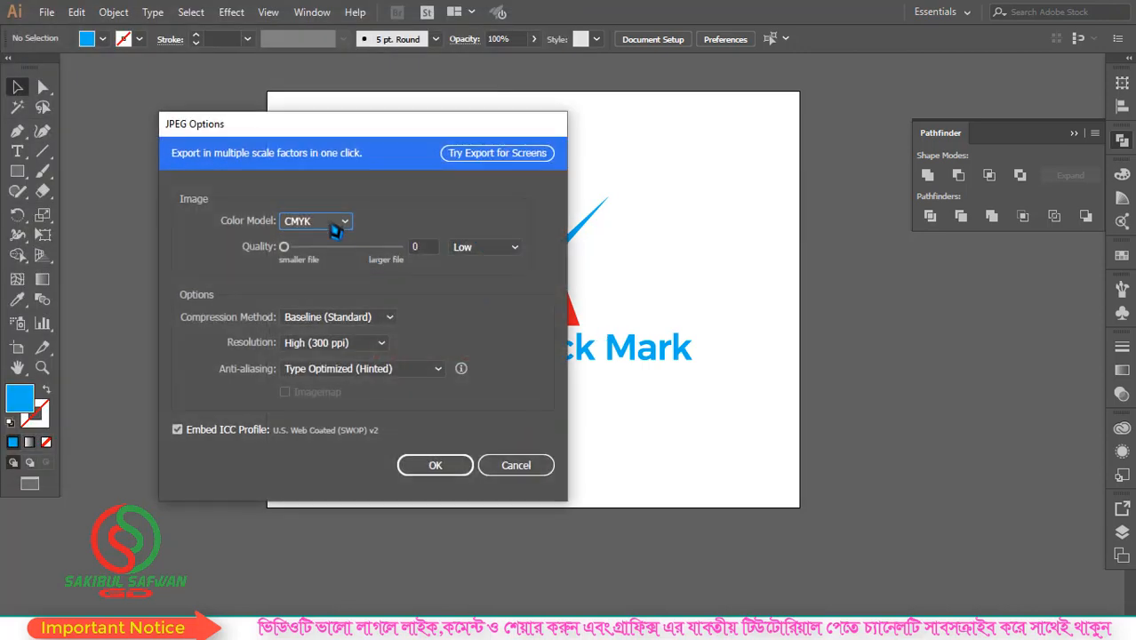
Set the JPEG color model to RGB and the quality to 10 (Maximum), and complete the export
left_click(329, 222)
left_click(312, 235)
left_click_drag(354, 254, 405, 257)
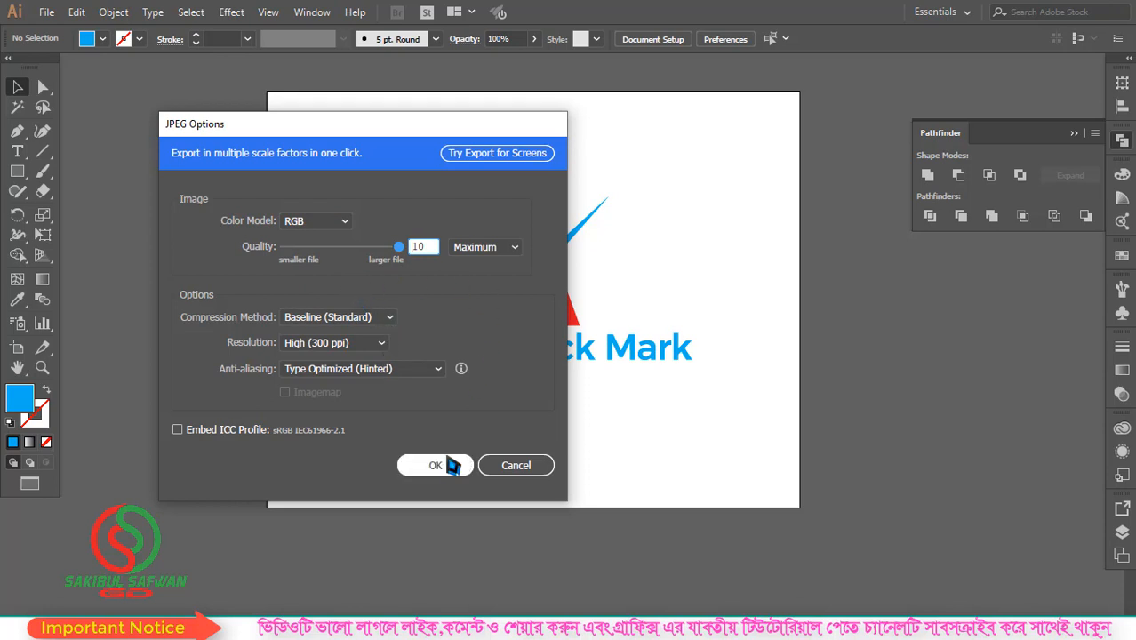
left_click(453, 465)
Minimize Illustrator after restoring its normal screen mode, and refresh the desktop to show the saved files
key("shift+f")
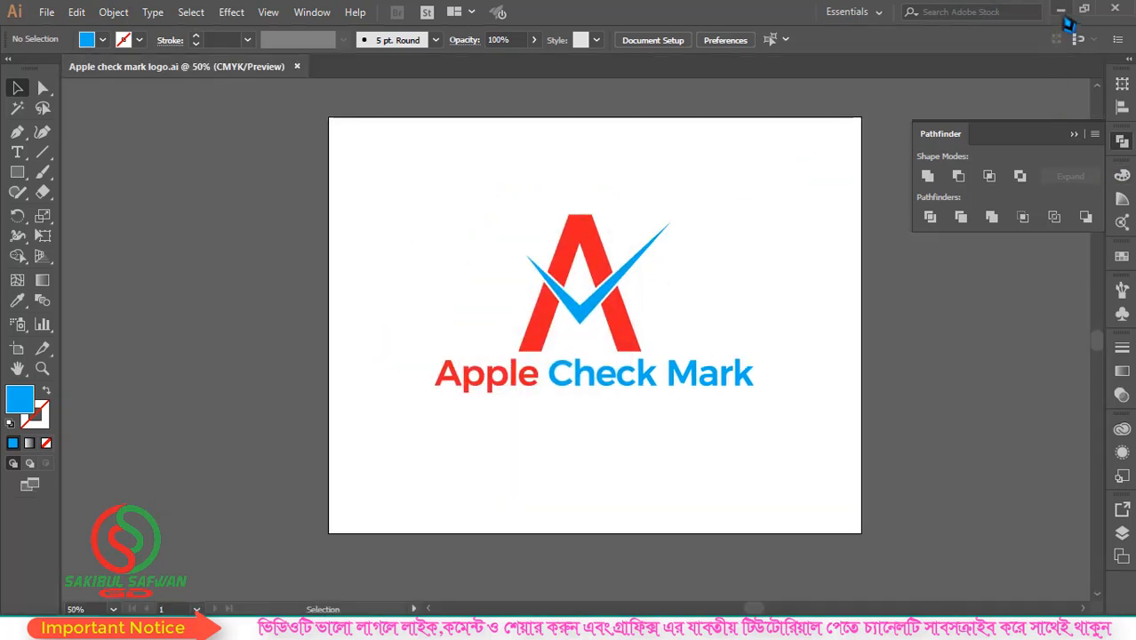
left_click_drag(360, 271, 841, 431)
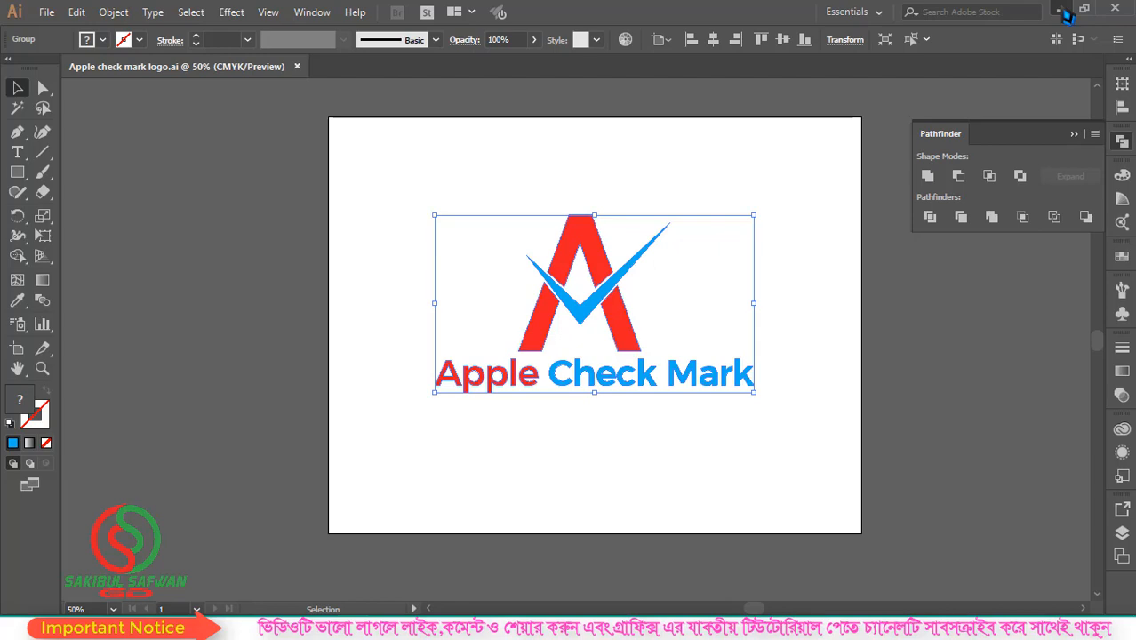
left_click(1064, 12)
right_click(584, 64)
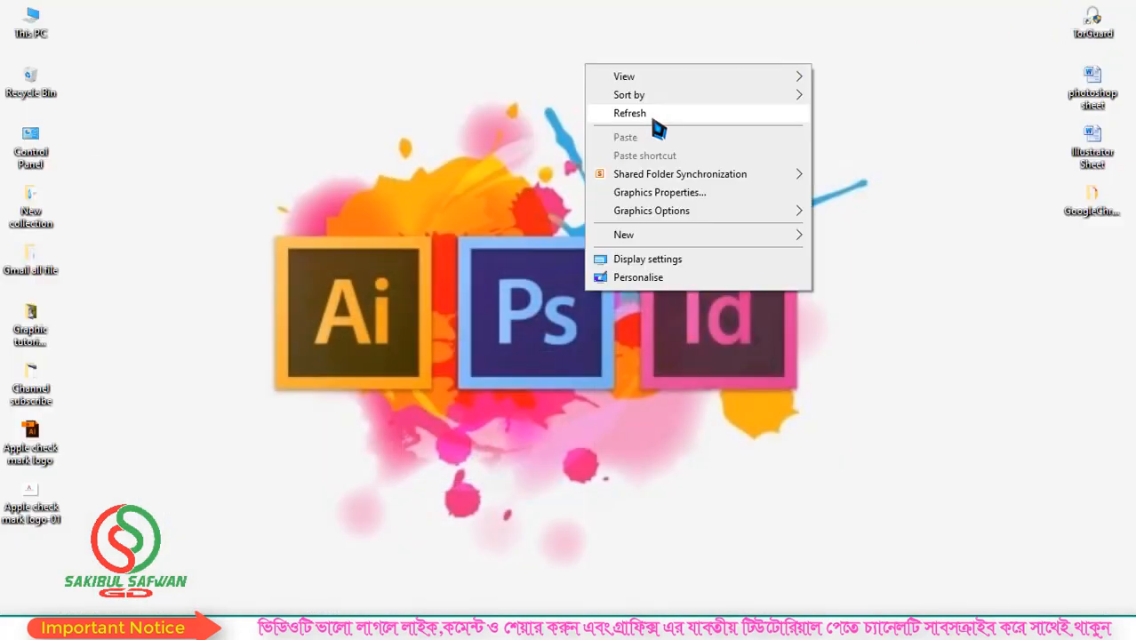
left_click(654, 115)
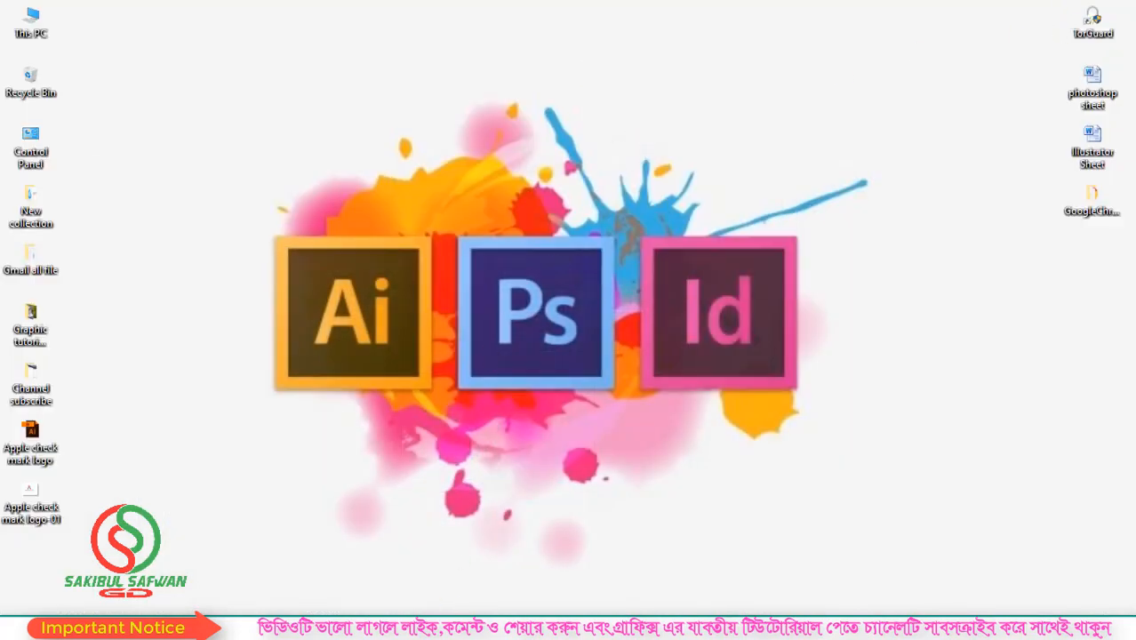